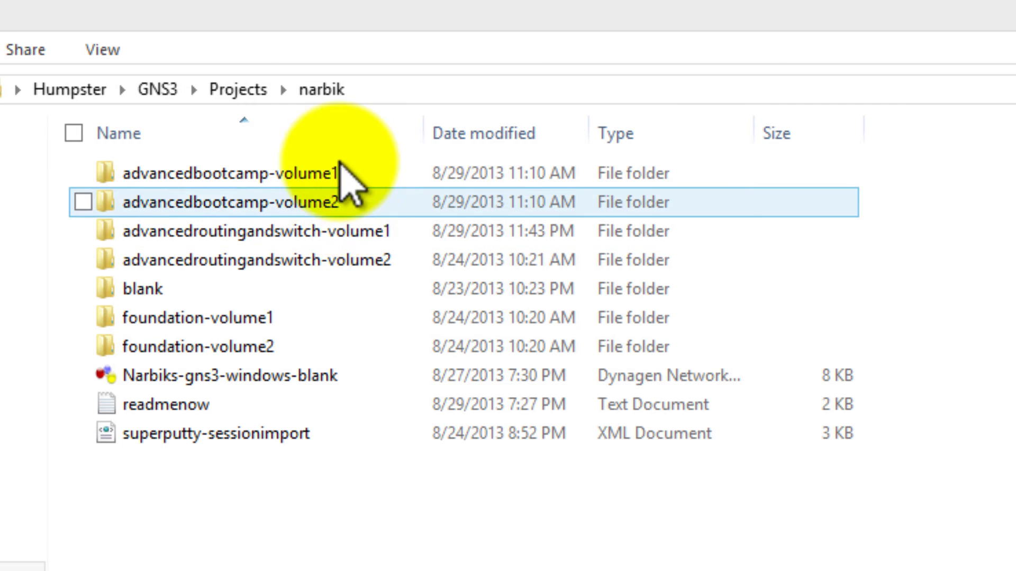
Open the Dynagen topology file in advancedroutingandswitch-volume1 > gre > lab1-task1 in GNS3
{"action": "double_click", "coordinate": [341, 232]}
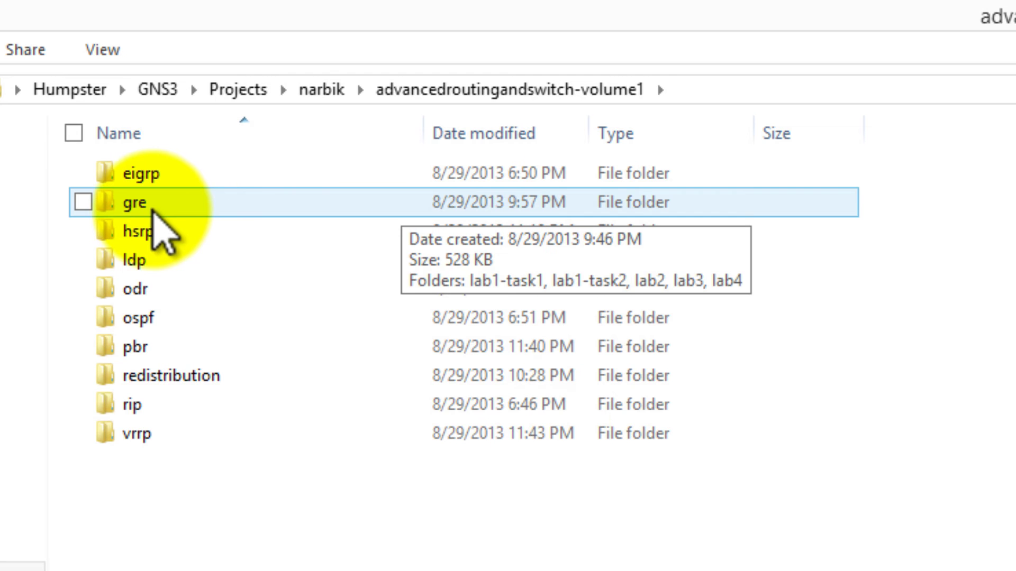
{"action": "double_click", "coordinate": [156, 213]}
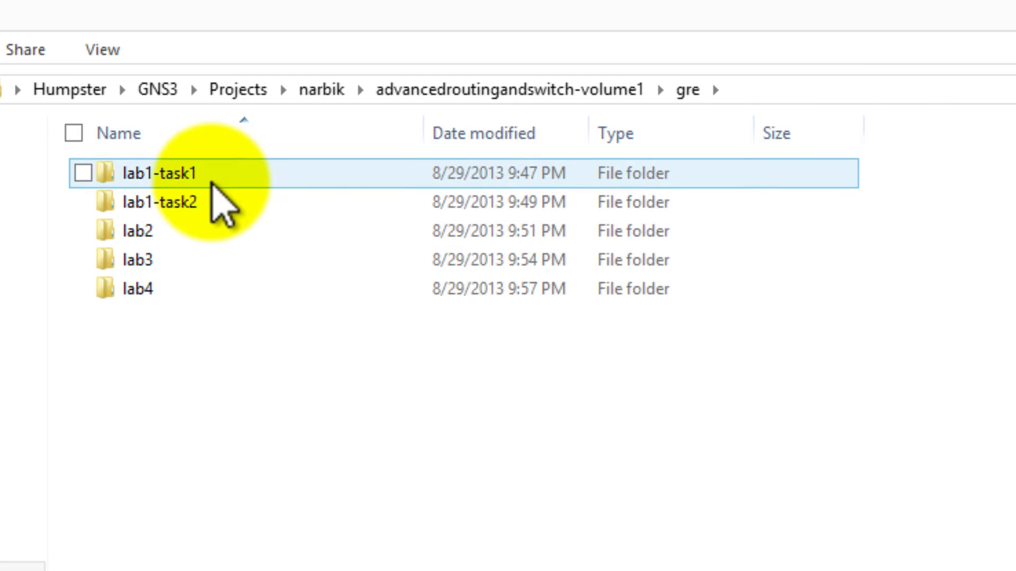
{"action": "left_click", "coordinate": [237, 182]}
{"action": "double_click", "coordinate": [237, 183]}
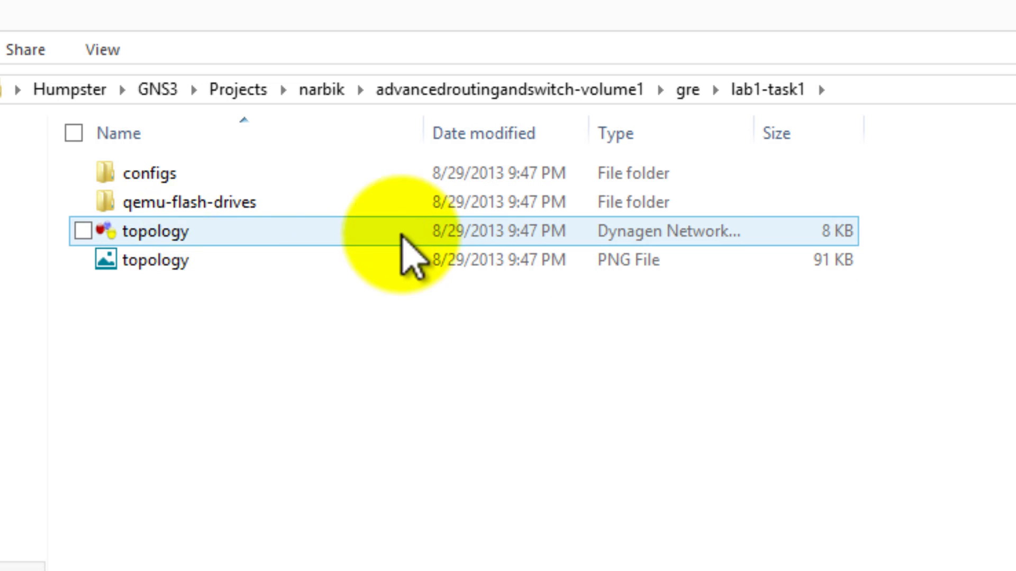
{"action": "left_click", "coordinate": [194, 229]}
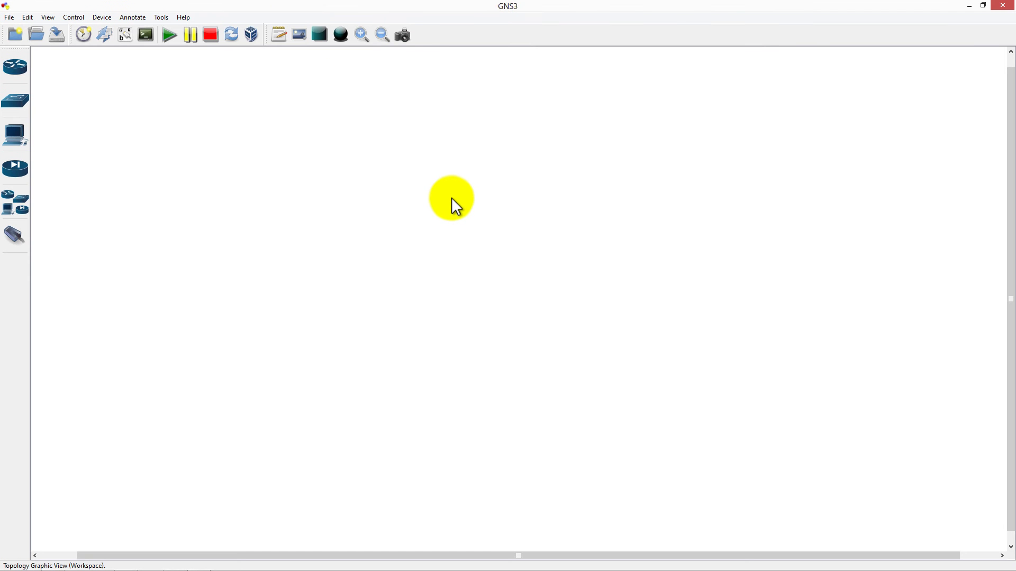
Start every router and switch in the GRE lab1-task1 topology
{"action": "left_click", "coordinate": [170, 36]}
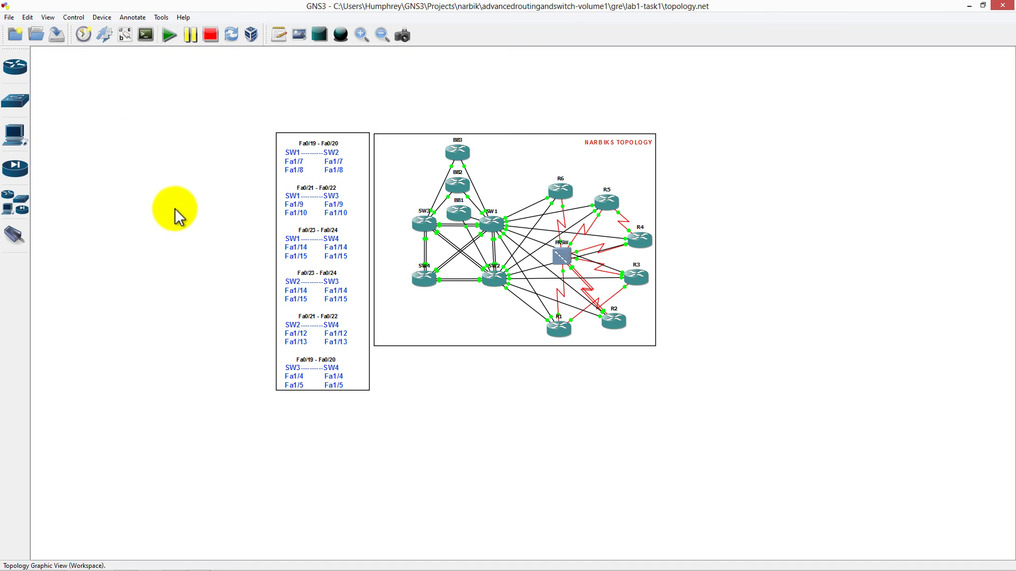
Launch SuperPuTTY from the desktop and Connect All 13 NarbikGNS3 sessions
{"action": "key", "text": "super+d"}
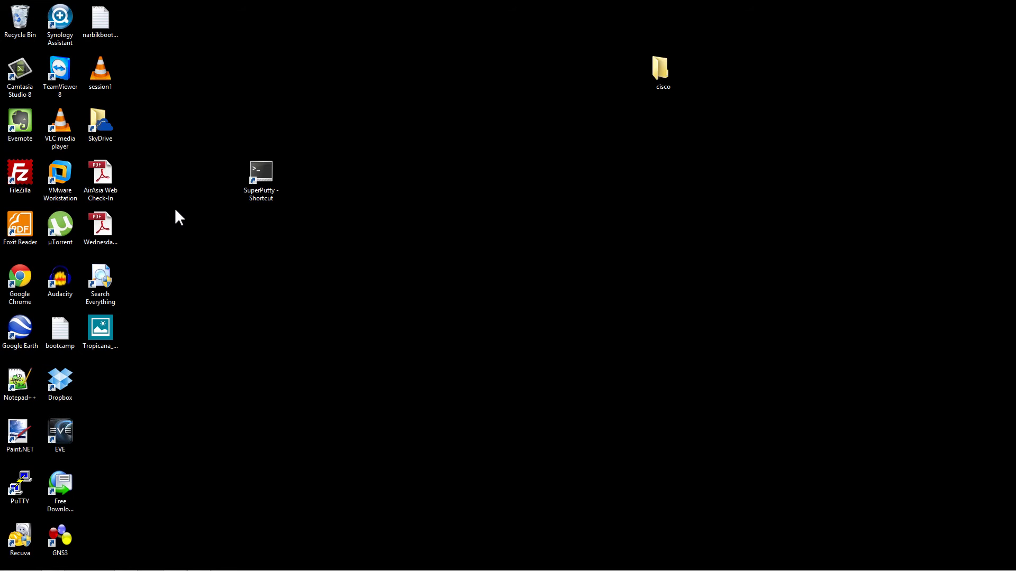
{"action": "double_click", "coordinate": [266, 176]}
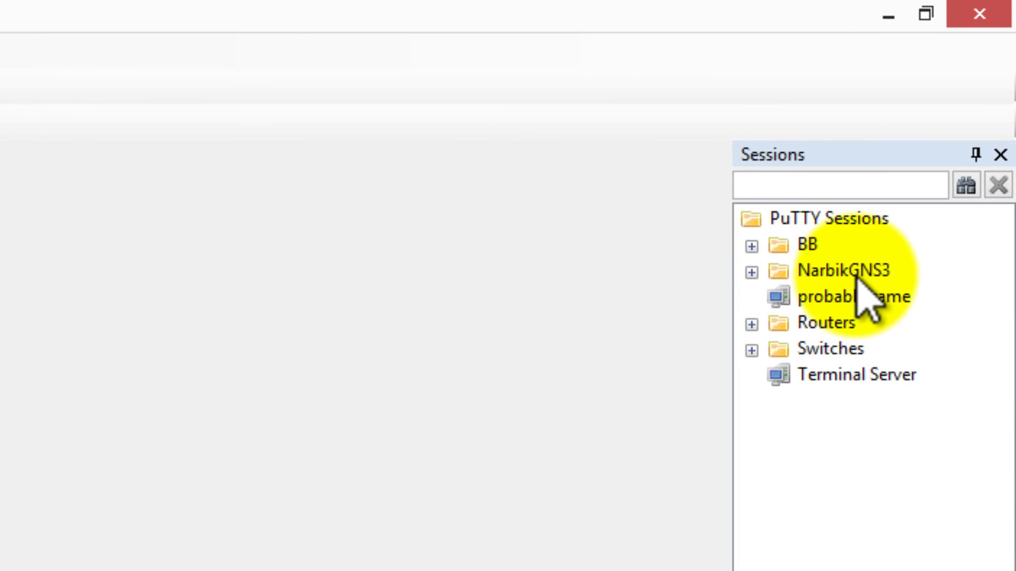
{"action": "double_click", "coordinate": [860, 278]}
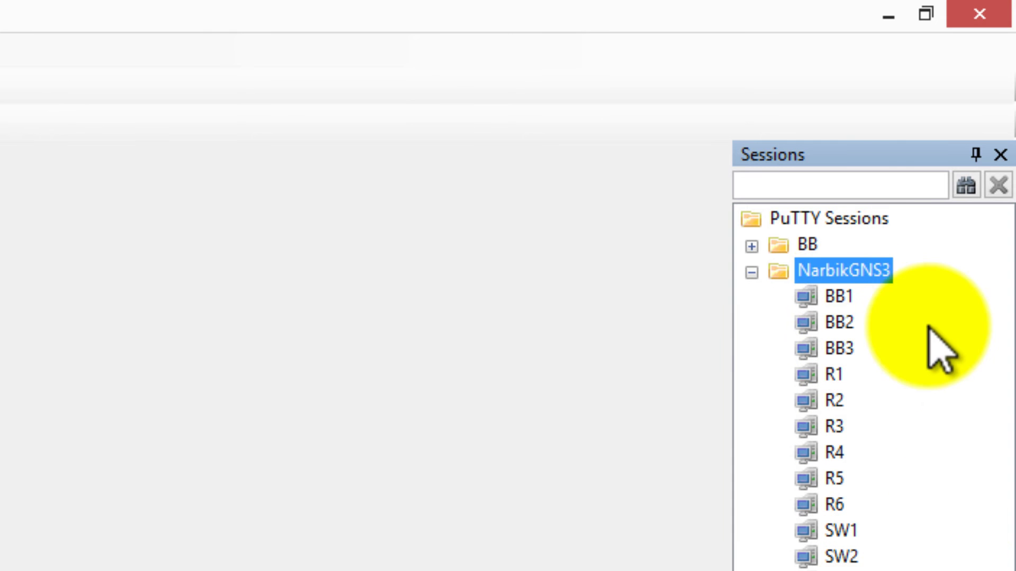
{"action": "right_click", "coordinate": [868, 277]}
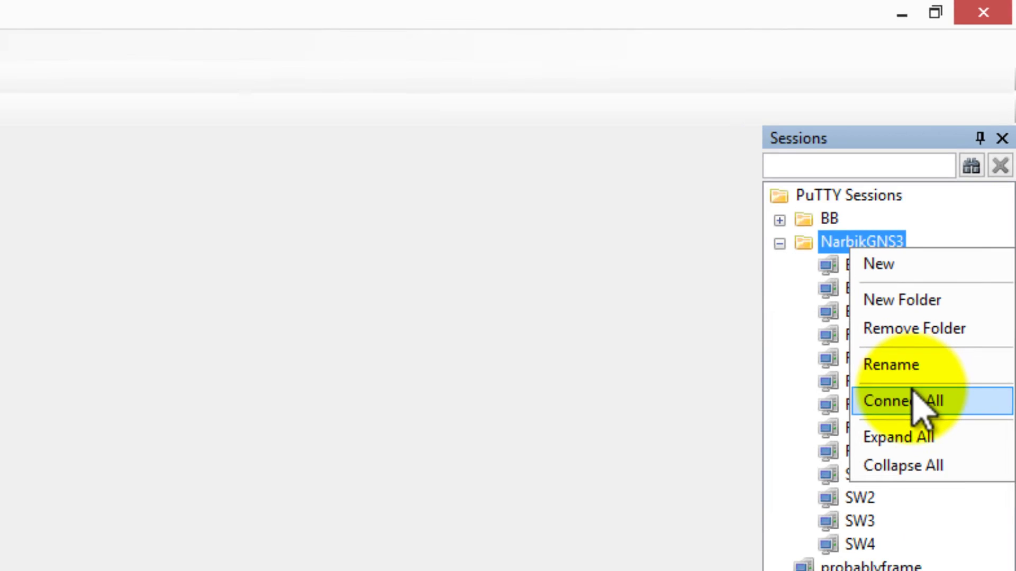
{"action": "left_click", "coordinate": [914, 401]}
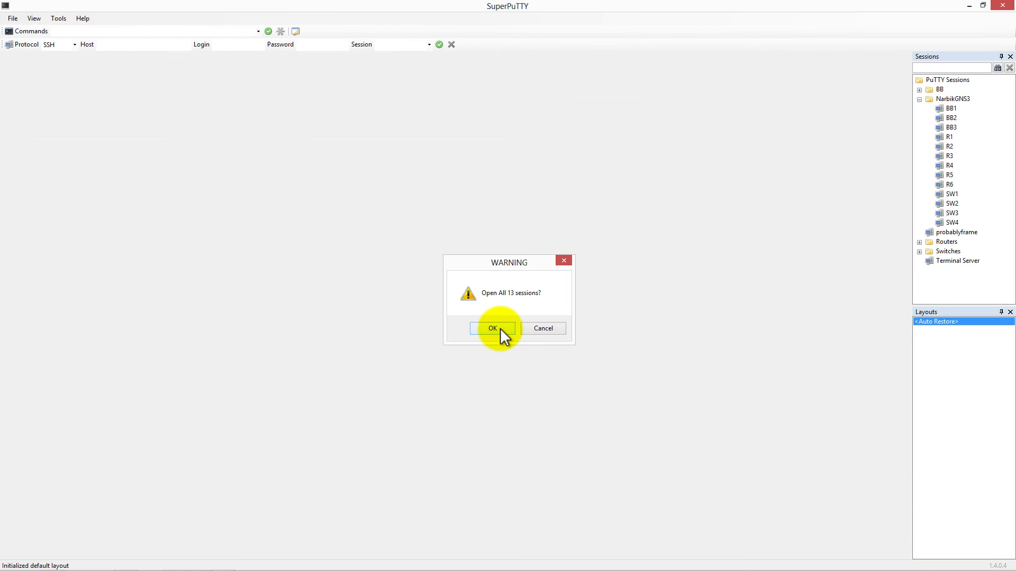
{"action": "left_click", "coordinate": [500, 328]}
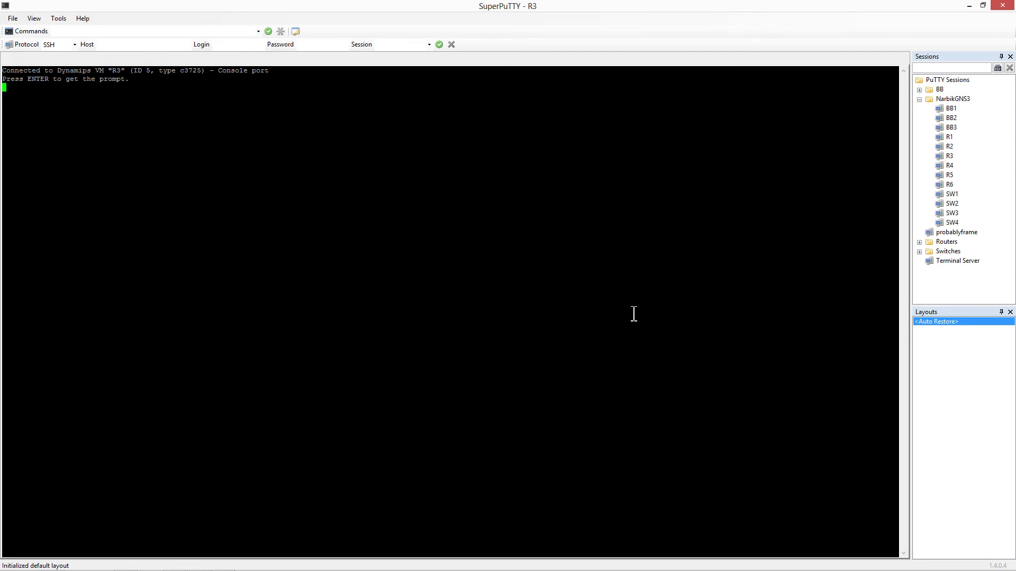
Step through the BB, R3-R5, SW1 and SW4 consoles, waking SW1 to a prompt
{"action": "left_click", "coordinate": [45, 61]}
{"action": "left_click", "coordinate": [23, 59]}
{"action": "left_click", "coordinate": [43, 59]}
{"action": "left_click", "coordinate": [65, 58]}
{"action": "left_click", "coordinate": [131, 56]}
{"action": "left_click", "coordinate": [119, 58]}
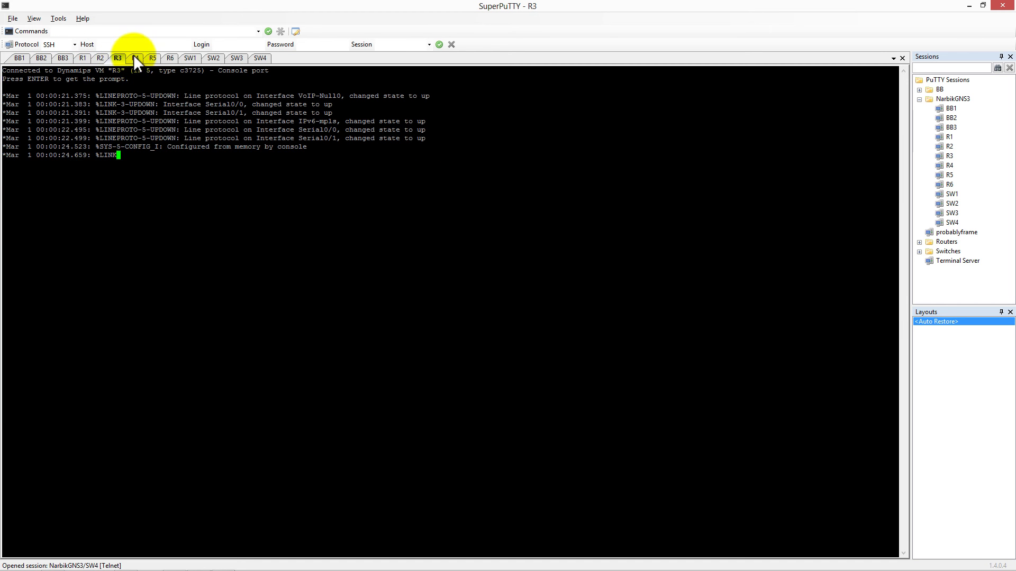
{"action": "left_click", "coordinate": [148, 56]}
{"action": "left_click", "coordinate": [151, 56]}
{"action": "left_click", "coordinate": [190, 55]}
{"action": "left_click", "coordinate": [260, 58]}
{"action": "left_click", "coordinate": [197, 58]}
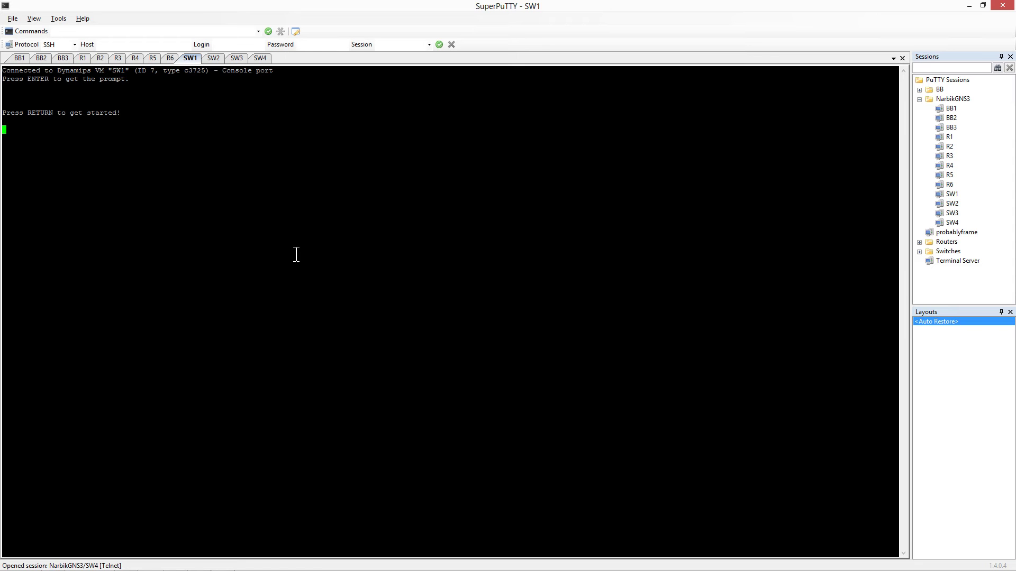
{"action": "key", "text": "Return"}
{"action": "key", "text": "Return"}
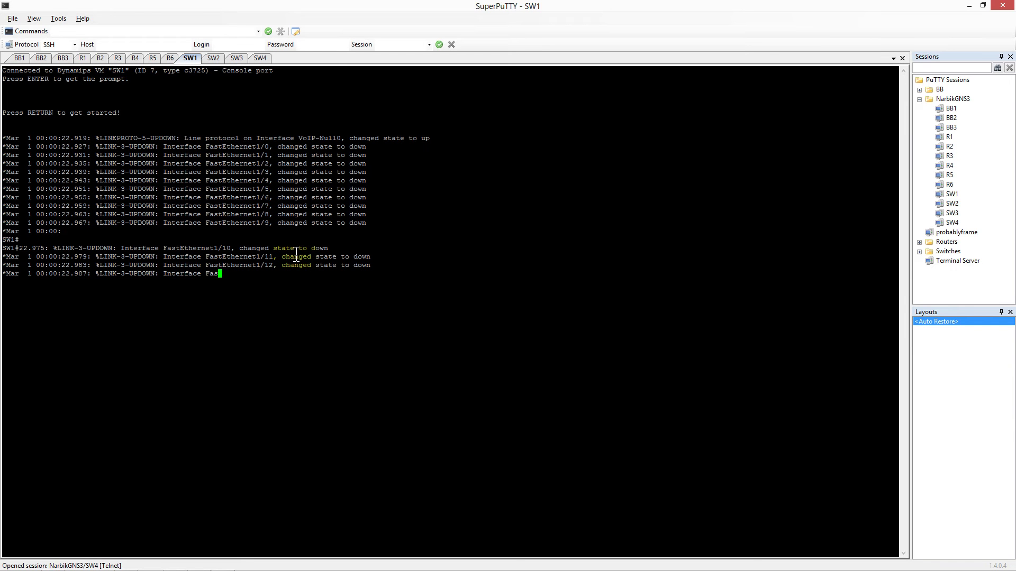
{"action": "key", "text": "Return"}
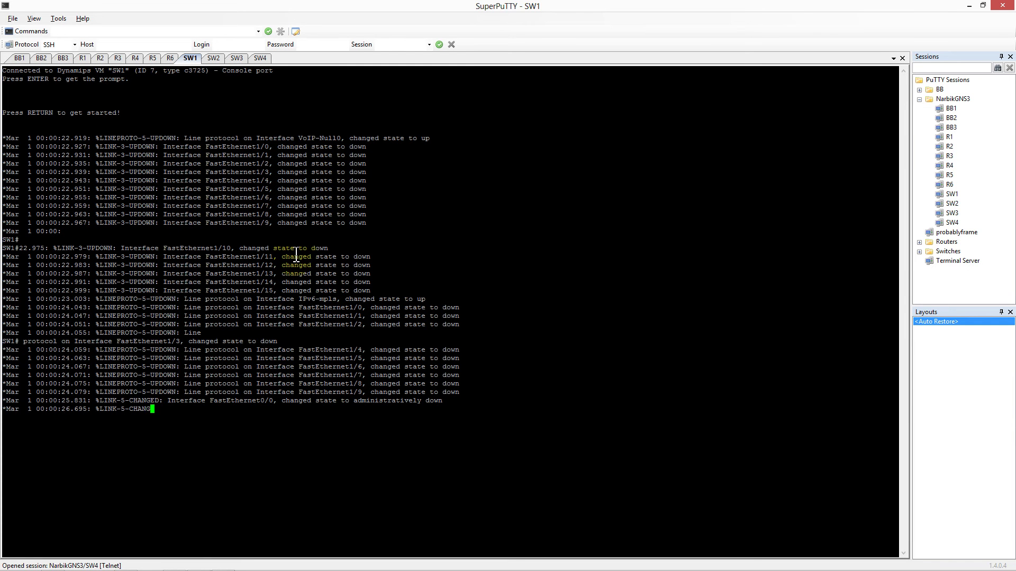
{"action": "key", "text": "Return"}
{"action": "key", "text": "Return"}
{"action": "key", "text": "Return"}
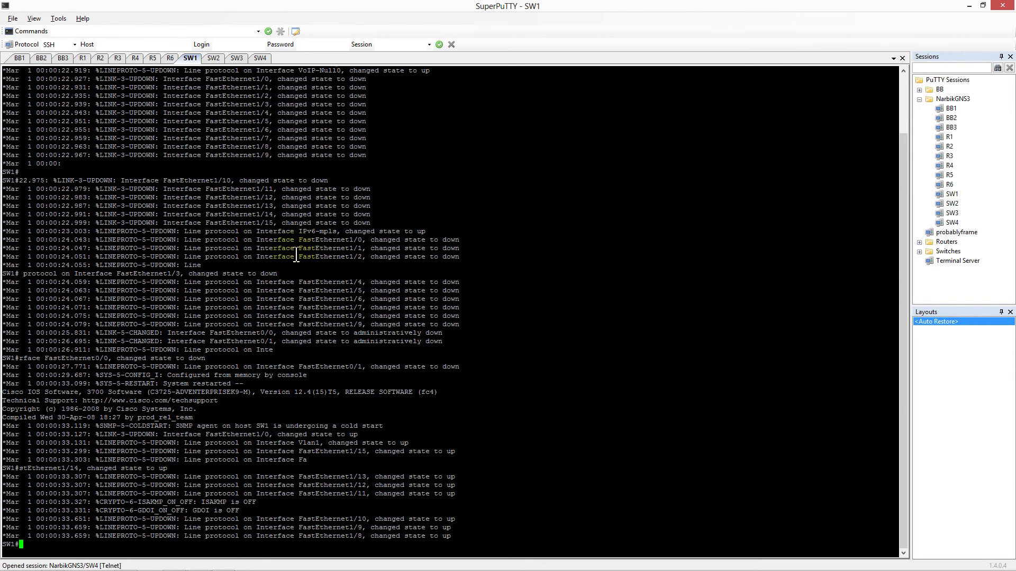
Run show ip int br on R1 to list its interfaces, IPs and status
{"action": "left_click", "coordinate": [83, 58]}
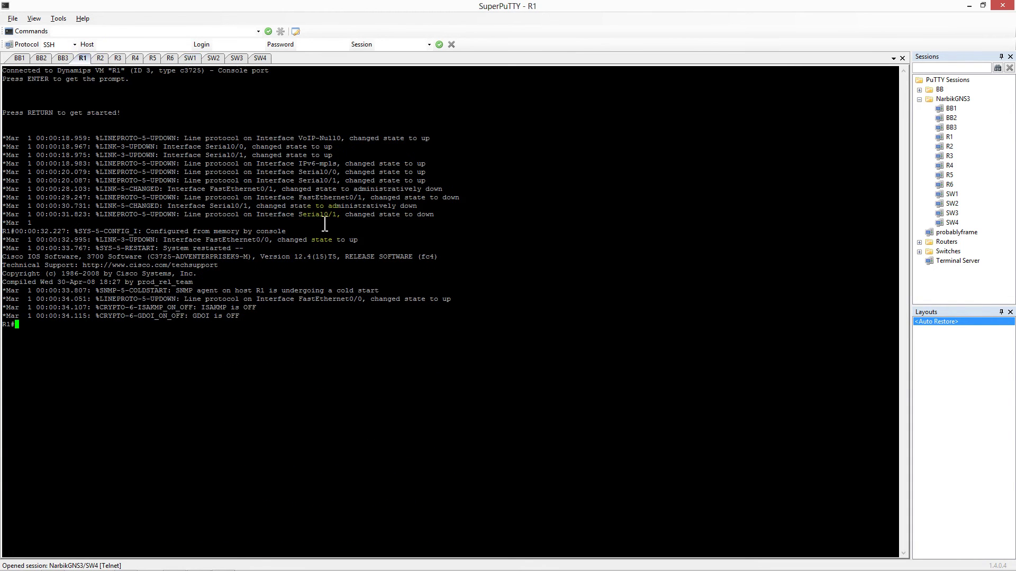
{"action": "type", "text": "show ip int br"}
{"action": "key", "text": "Return"}
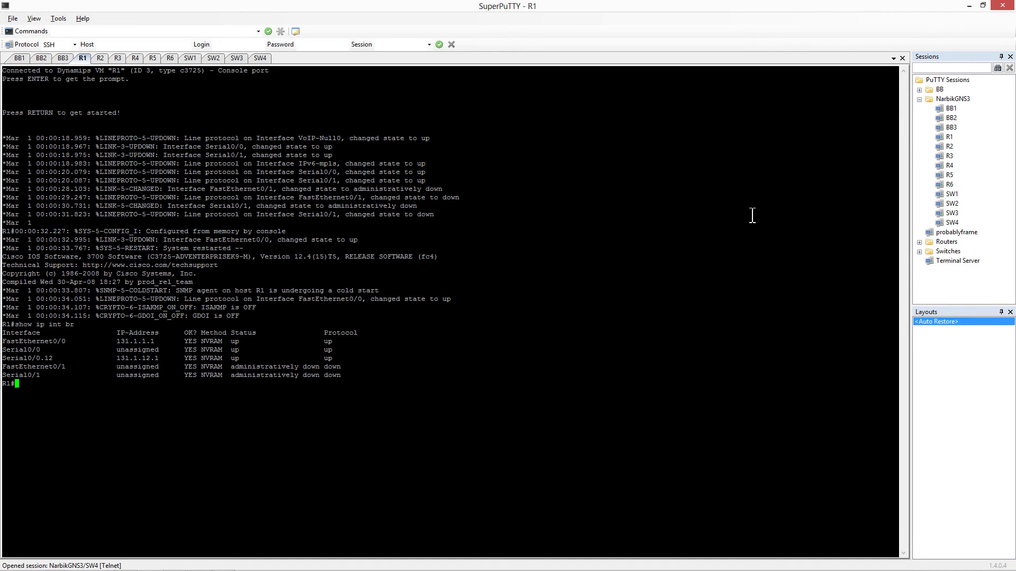
Bring GNS3 back and close the GRE lab1-task1 topology, answering No to saving
{"action": "left_click", "coordinate": [969, 6]}
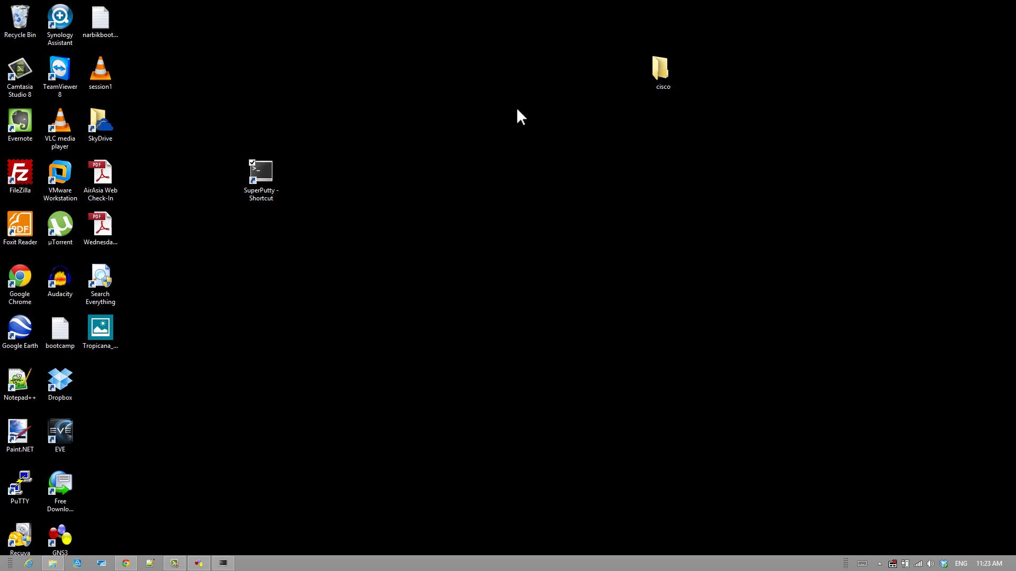
{"action": "left_click", "coordinate": [199, 563]}
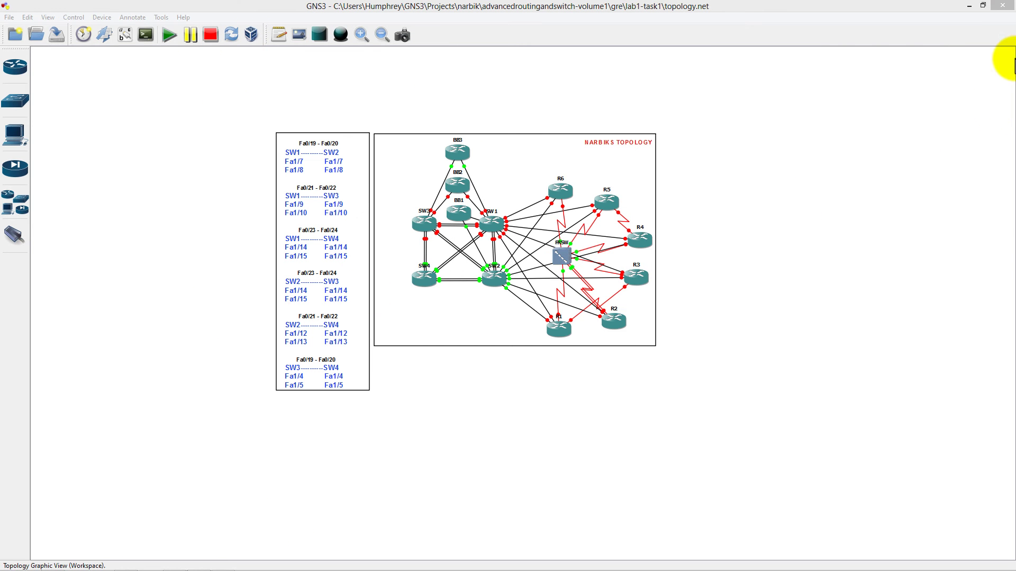
{"action": "left_click", "coordinate": [1004, 6]}
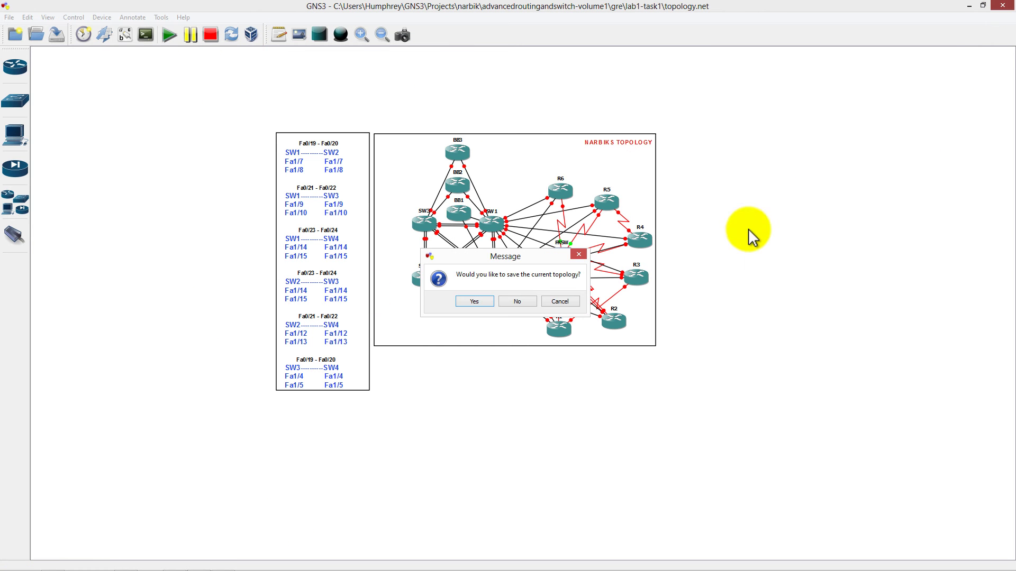
{"action": "left_click", "coordinate": [524, 302]}
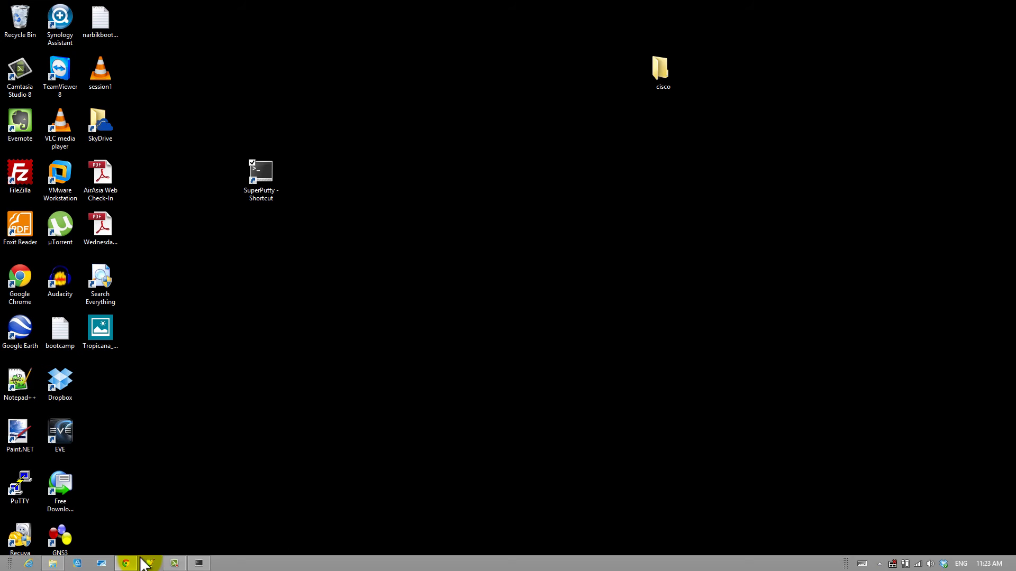
Show routergods.com in Chrome and reveal the Resources menu with its Narbik GNS3 link
{"action": "left_click", "coordinate": [126, 563]}
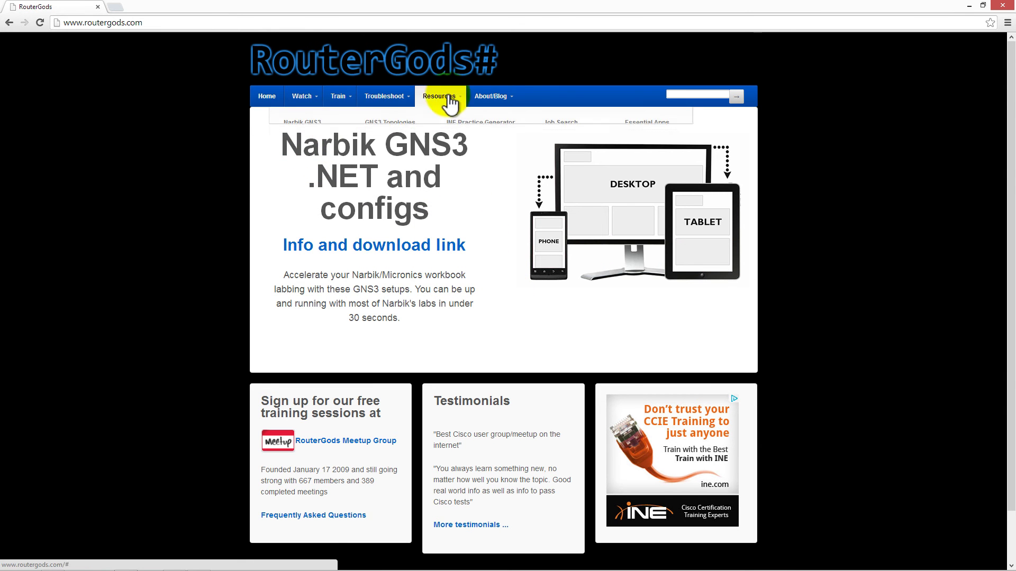
{"action": "mouse_move", "coordinate": [508, 96]}
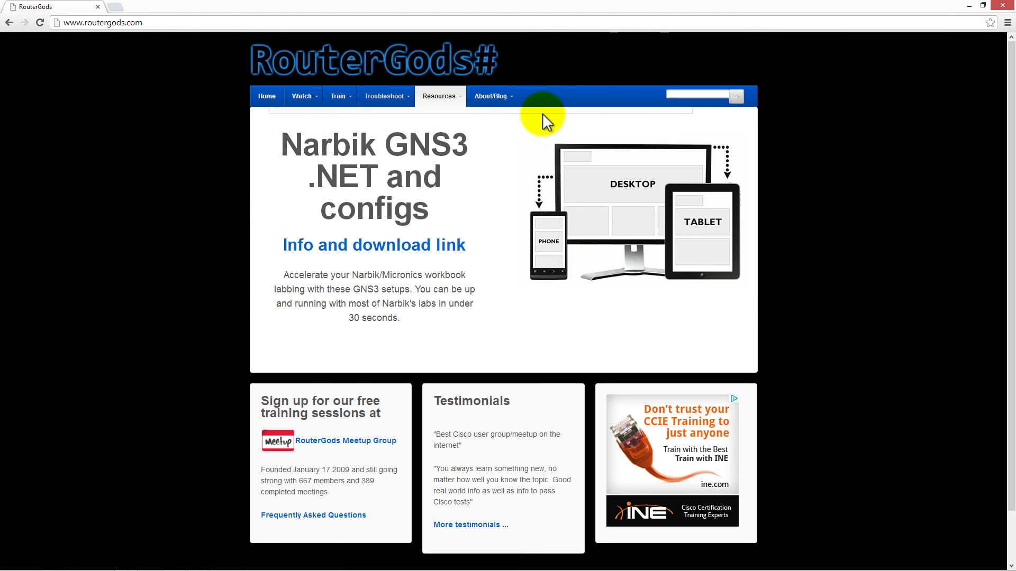
{"action": "mouse_move", "coordinate": [447, 107]}
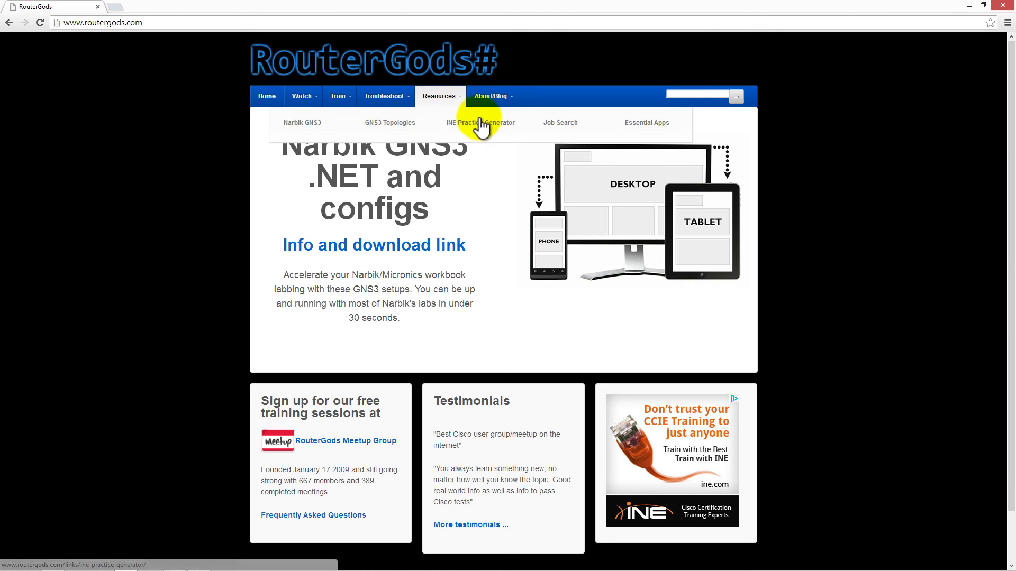
Open the Narbik GNS3 resource page and scroll through its lab contents
{"action": "left_click", "coordinate": [313, 122]}
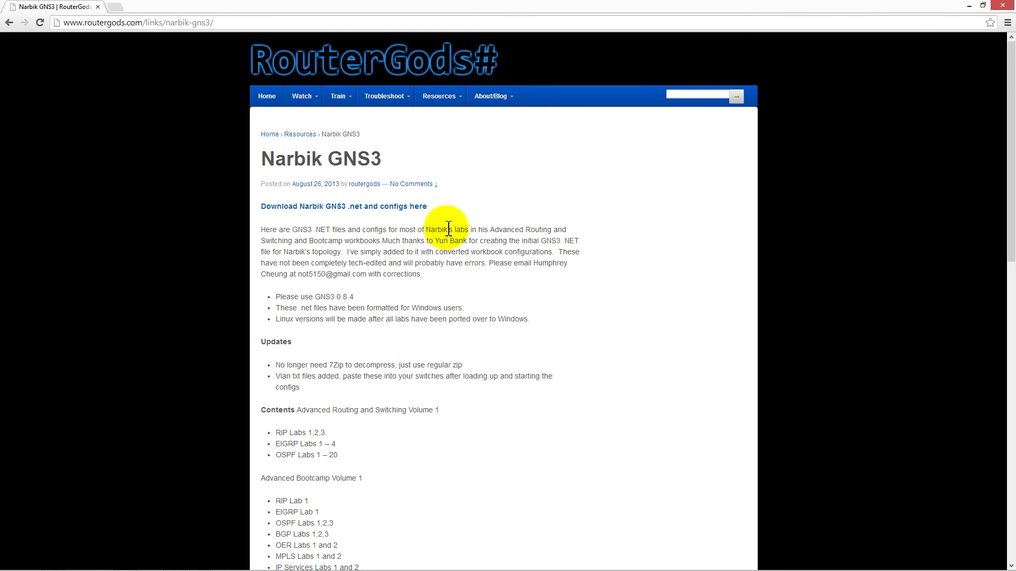
{"action": "scroll", "coordinate": [505, 349], "scroll_direction": "down", "scroll_amount": 2}
{"action": "scroll", "coordinate": [508, 349], "scroll_direction": "down", "scroll_amount": 2}
{"action": "scroll", "coordinate": [507, 347], "scroll_direction": "up", "scroll_amount": 4}
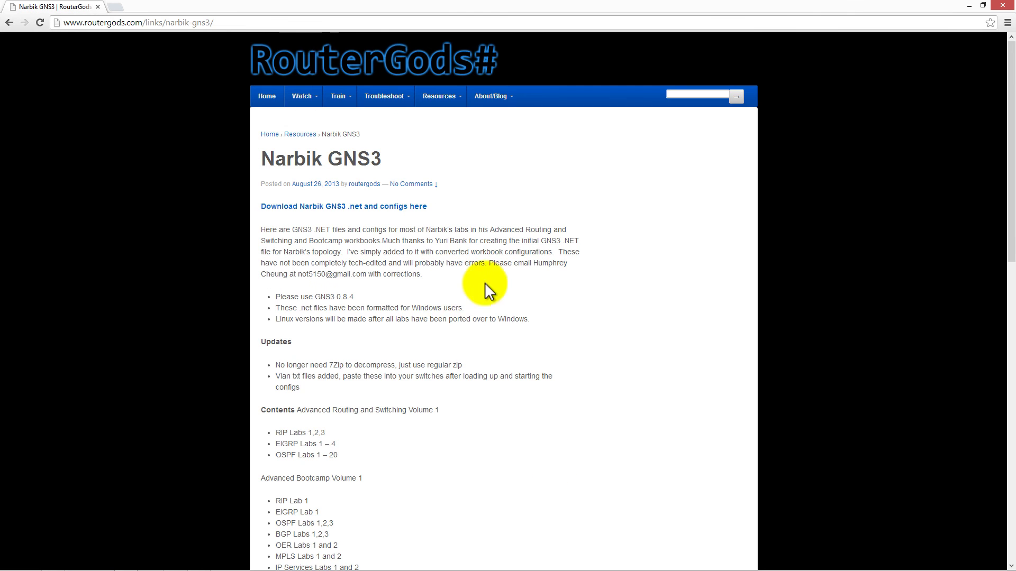
{"action": "scroll", "coordinate": [463, 303], "scroll_direction": "down", "scroll_amount": 3}
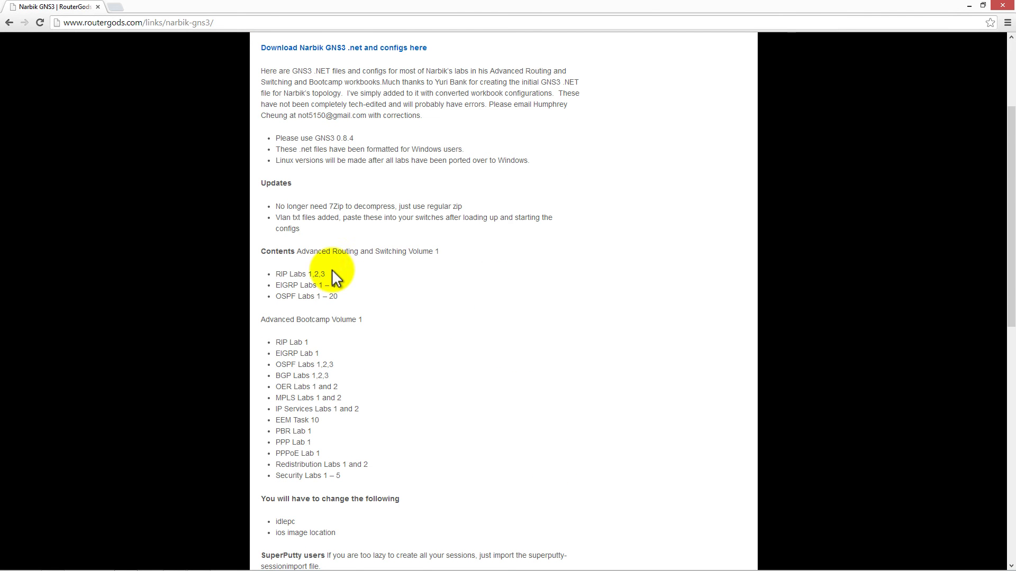
{"action": "scroll", "coordinate": [360, 273], "scroll_direction": "down", "scroll_amount": 1}
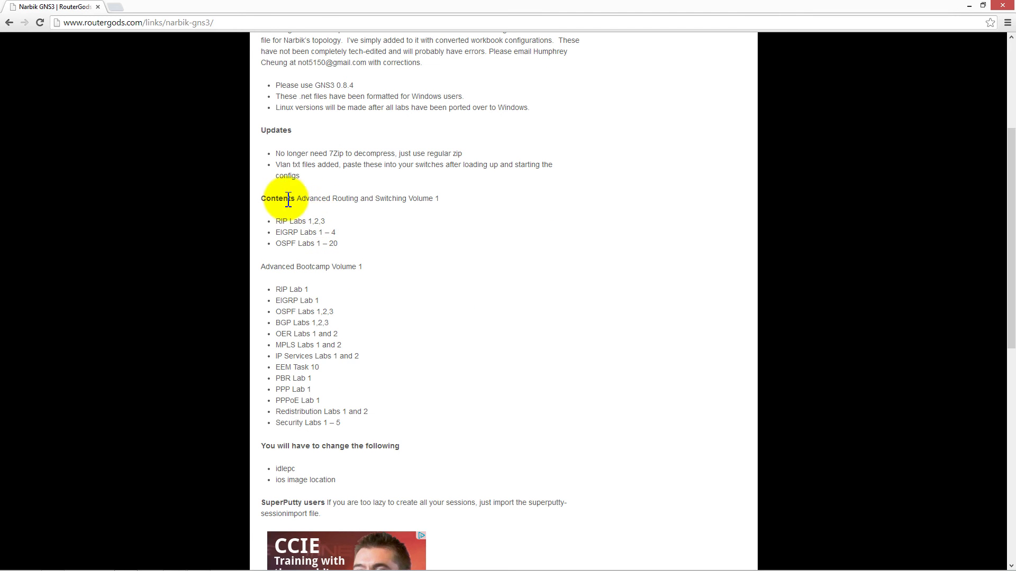
Highlight the Volume 1 lab lists and SuperPutty import note, then switch to File Explorer
{"action": "left_click_drag", "start_coordinate": [297, 199], "coordinate": [370, 246]}
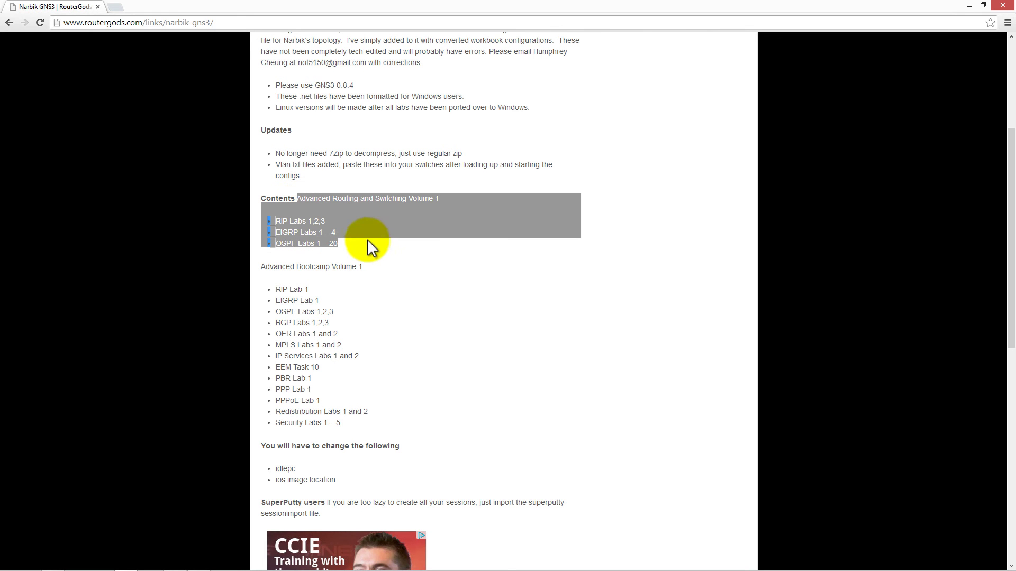
{"action": "left_click", "coordinate": [510, 328]}
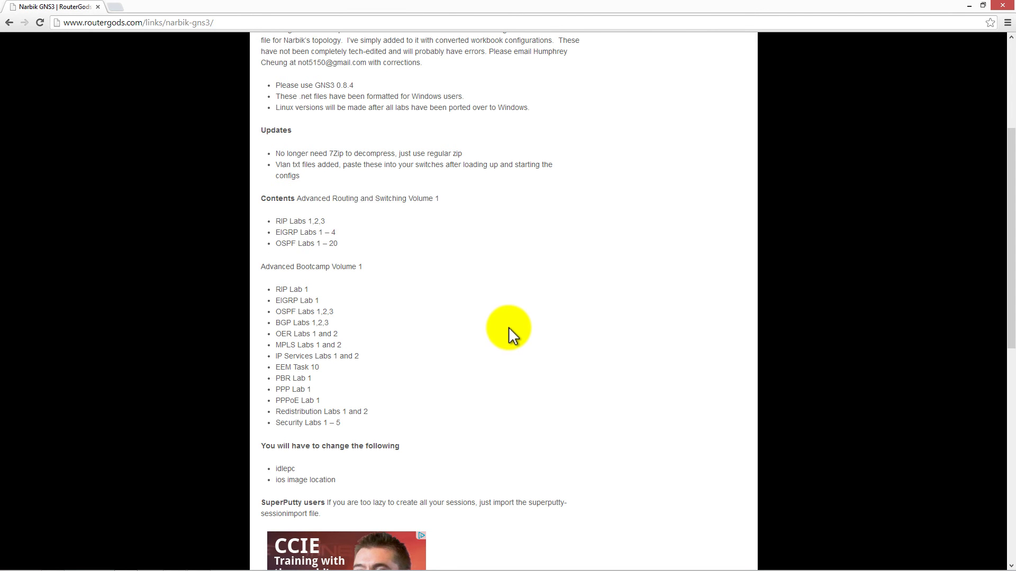
{"action": "left_click_drag", "start_coordinate": [268, 288], "coordinate": [423, 418]}
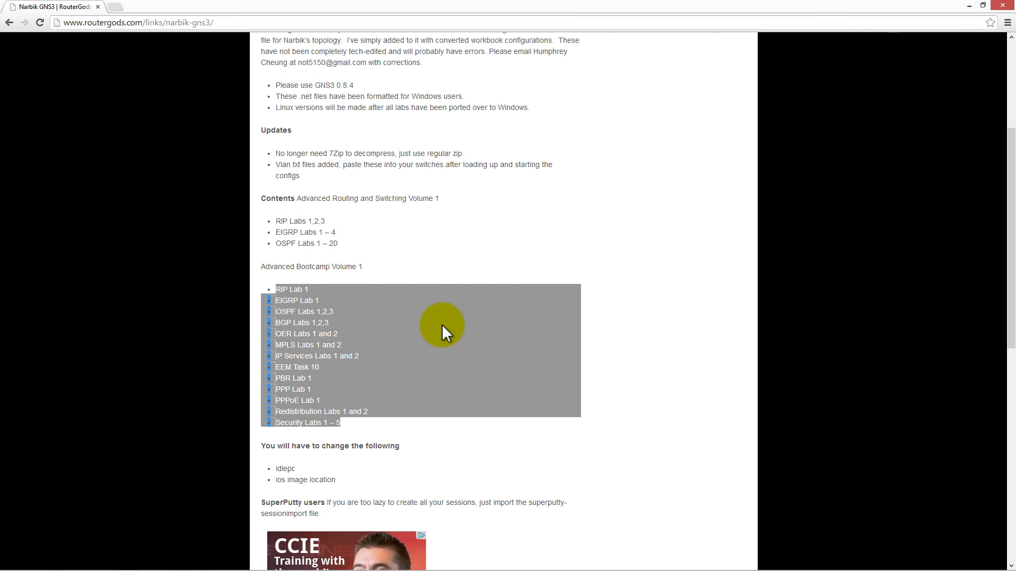
{"action": "scroll", "coordinate": [437, 435], "scroll_direction": "down", "scroll_amount": 2}
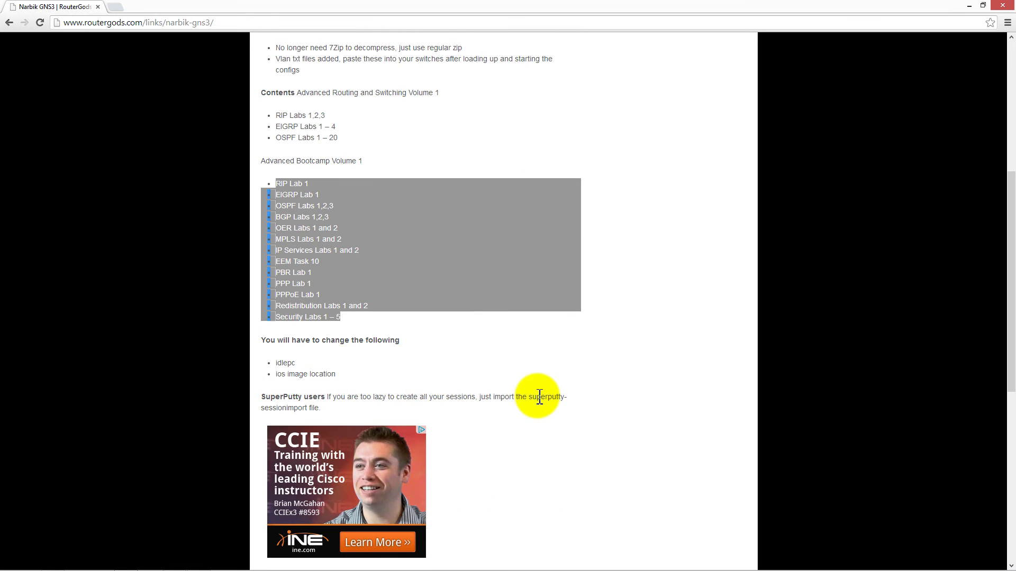
{"action": "left_click_drag", "start_coordinate": [328, 408], "coordinate": [264, 405]}
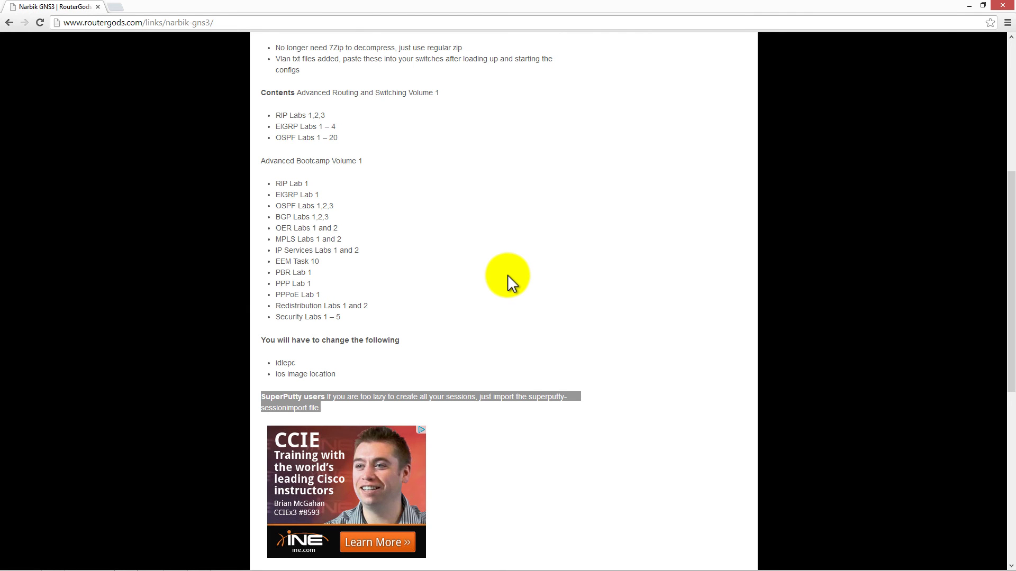
{"action": "key", "text": "alt+Tab"}
{"action": "key", "text": "alt+Tab"}
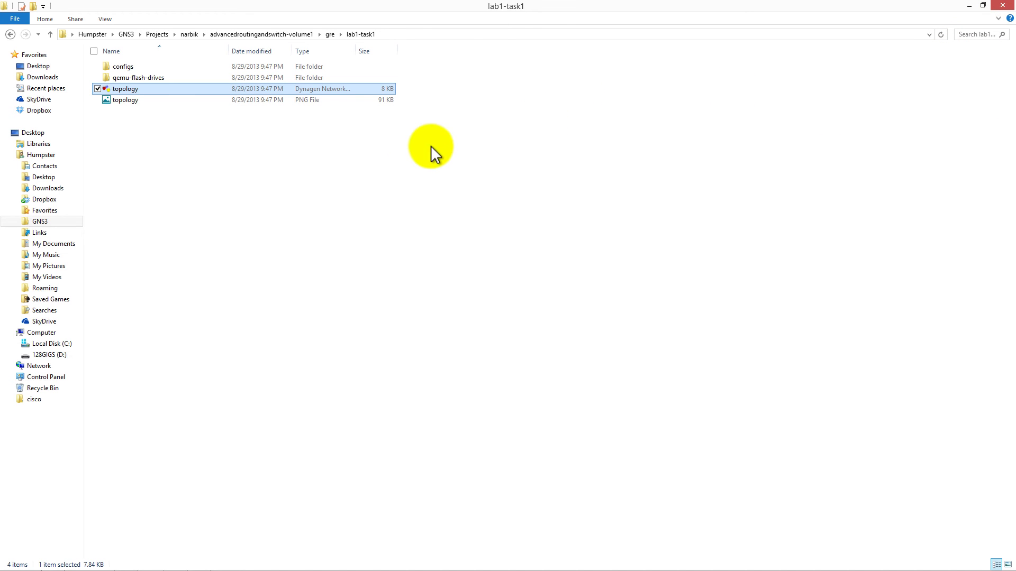
Go up to the narbik folder and check foundation-volume1 and foundation-volume2 are empty
{"action": "key", "text": "alt+Up"}
{"action": "key", "text": "alt+Up"}
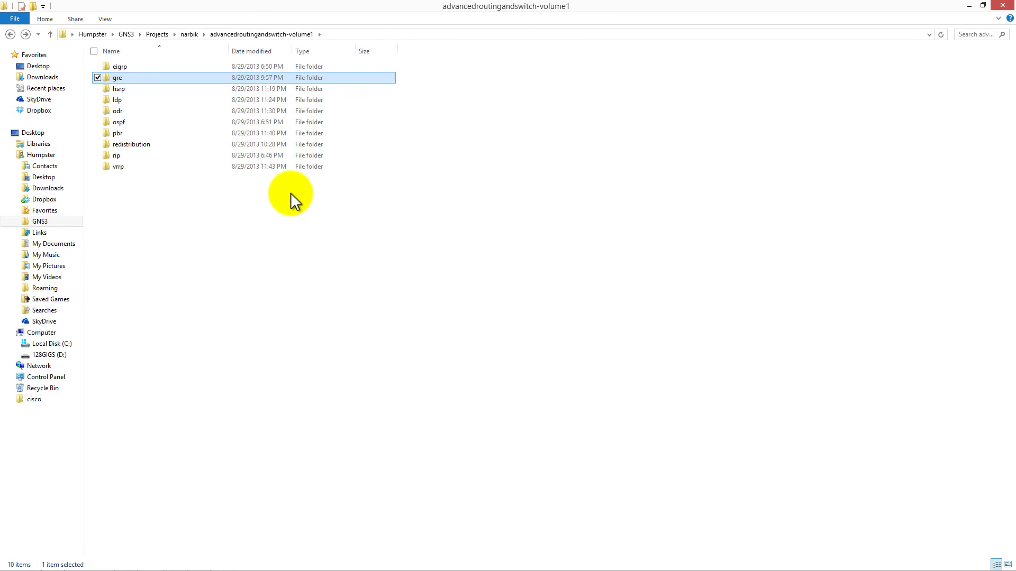
{"action": "key", "text": "alt+Up"}
{"action": "left_click", "coordinate": [250, 275]}
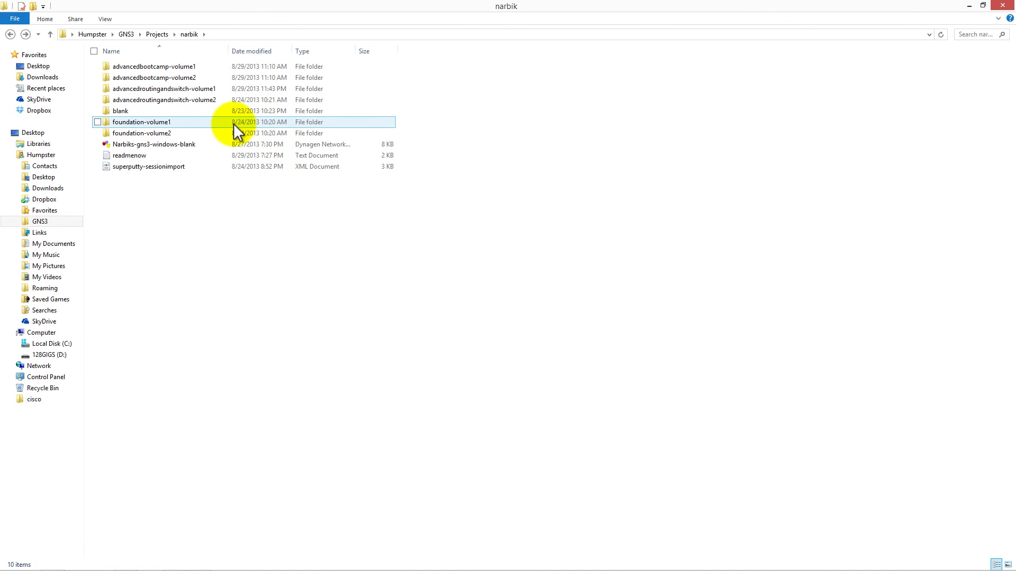
{"action": "double_click", "coordinate": [189, 124]}
{"action": "key", "text": "BackSpace"}
{"action": "double_click", "coordinate": [180, 135]}
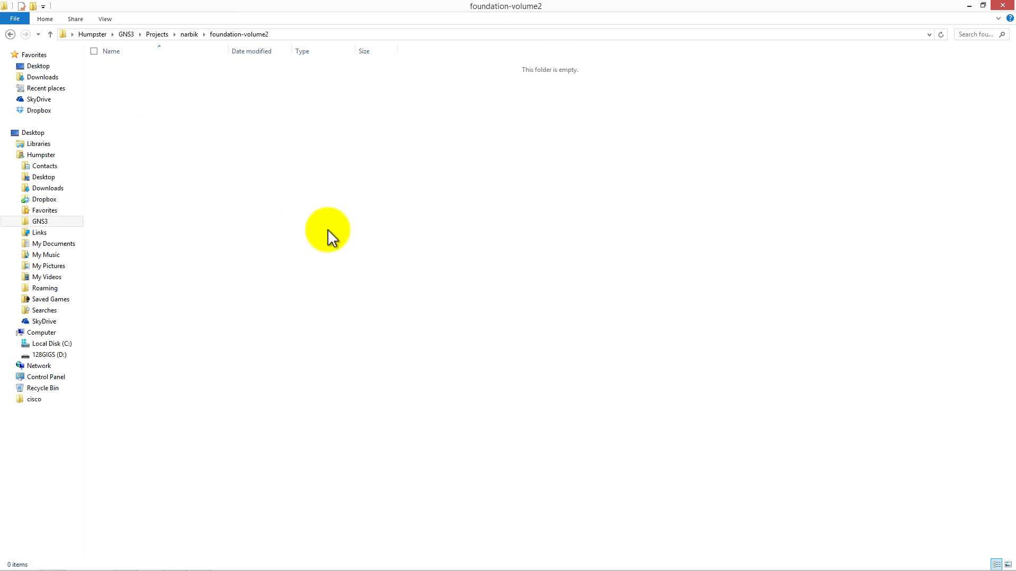
{"action": "key", "text": "BackSpace"}
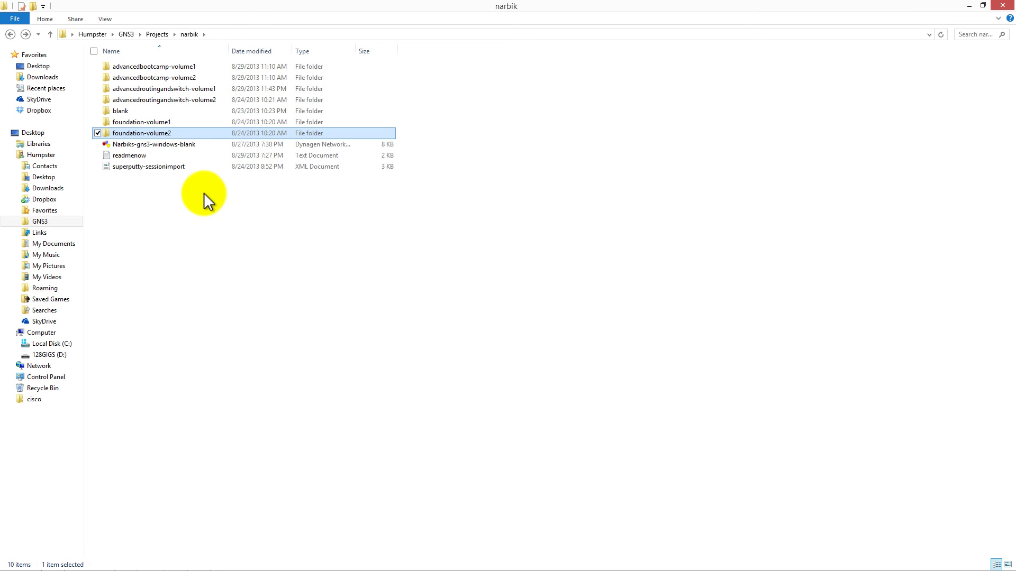
Recheck both foundation folders, ending back in the narbik folder
{"action": "double_click", "coordinate": [148, 123]}
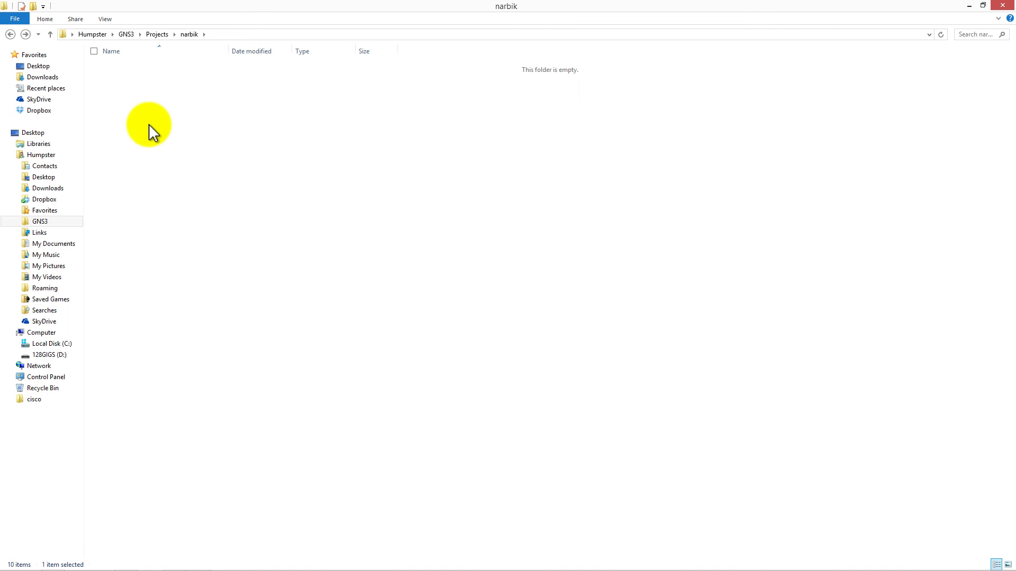
{"action": "key", "text": "BackSpace"}
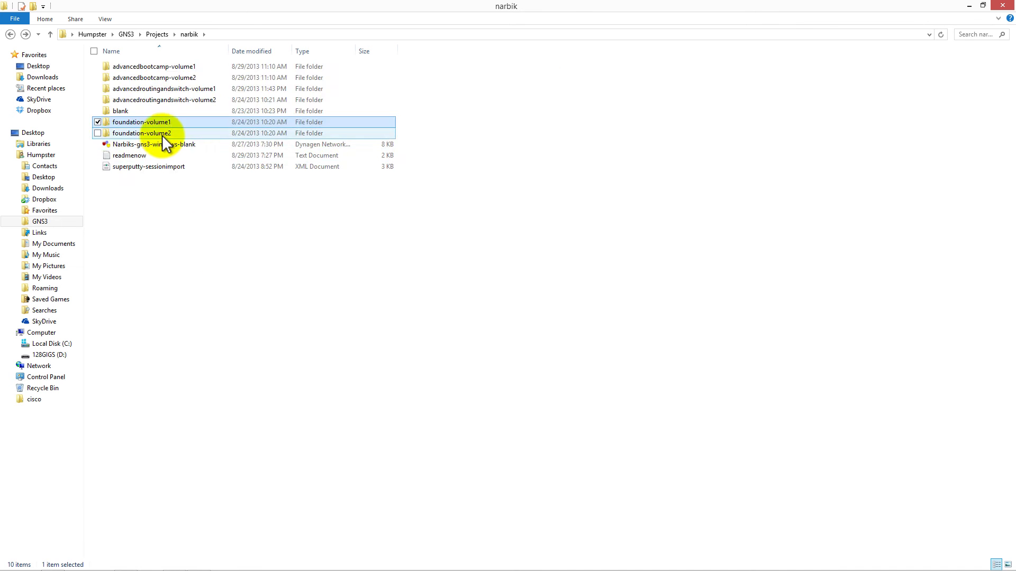
{"action": "double_click", "coordinate": [160, 135]}
{"action": "key", "text": "BackSpace"}
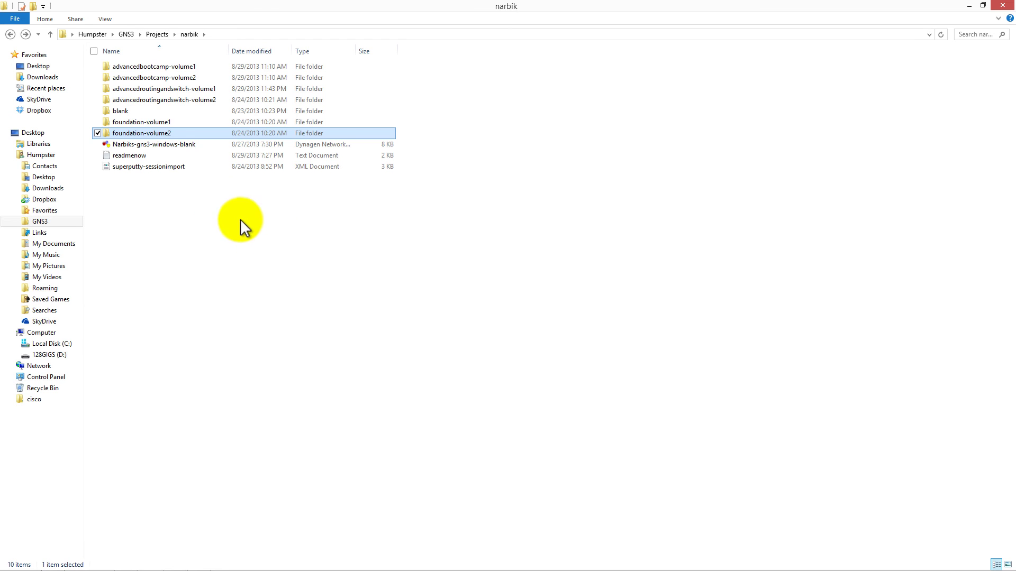
{"action": "double_click", "coordinate": [180, 123]}
{"action": "key", "text": "BackSpace"}
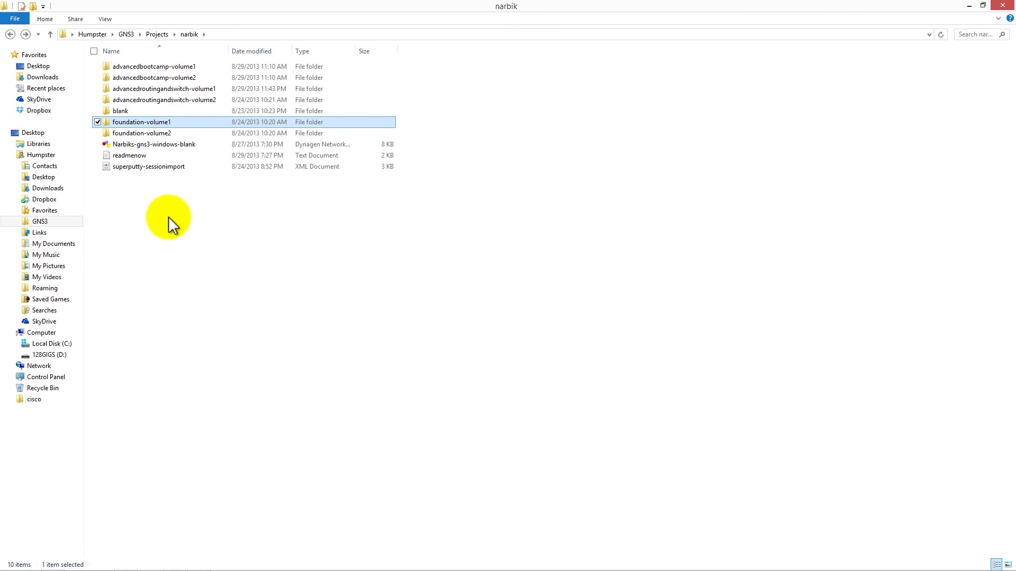
Load the Narbiks-gns3-windows-blank topology in GNS3, then close its window
{"action": "double_click", "coordinate": [175, 145]}
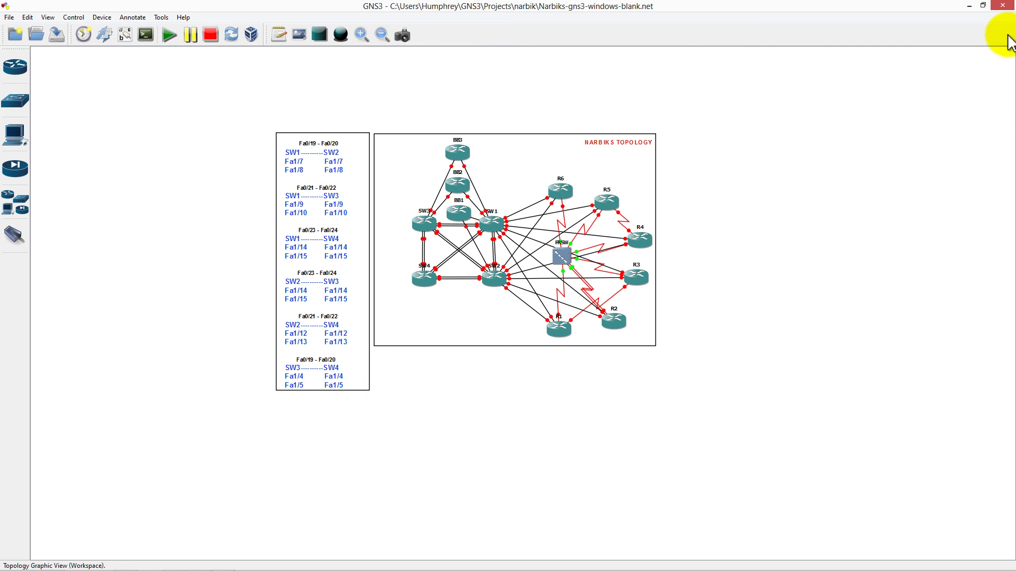
{"action": "left_click", "coordinate": [1003, 7]}
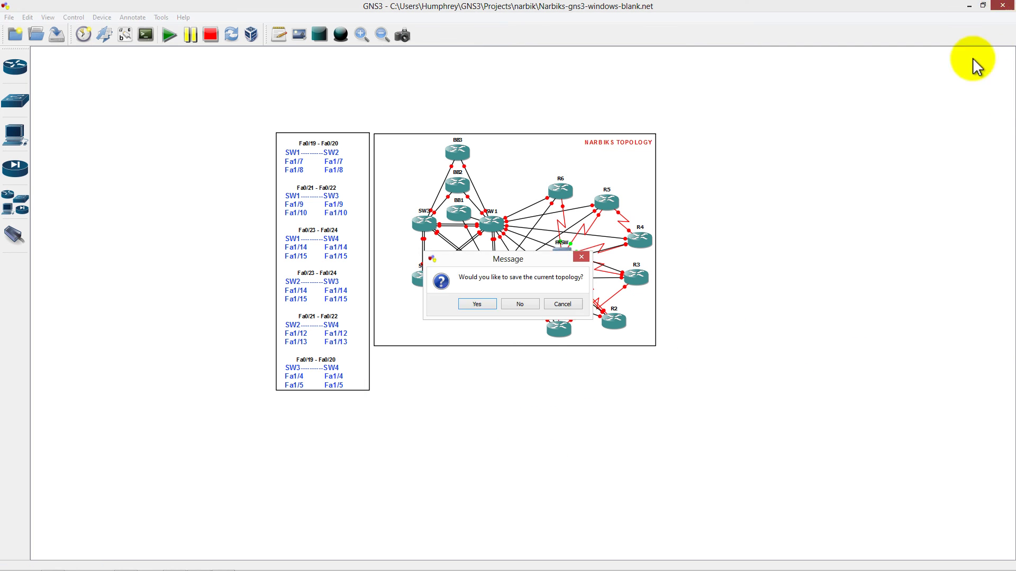
Discard the blank topology, then open advancedroutingandswitch-volume1 > rip > lab1
{"action": "left_click", "coordinate": [525, 302]}
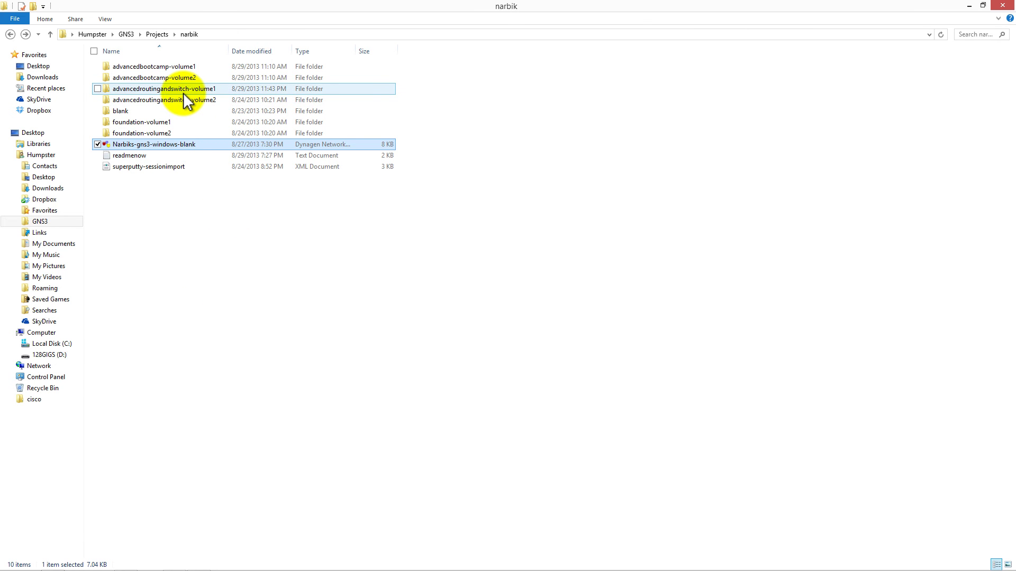
{"action": "double_click", "coordinate": [184, 90]}
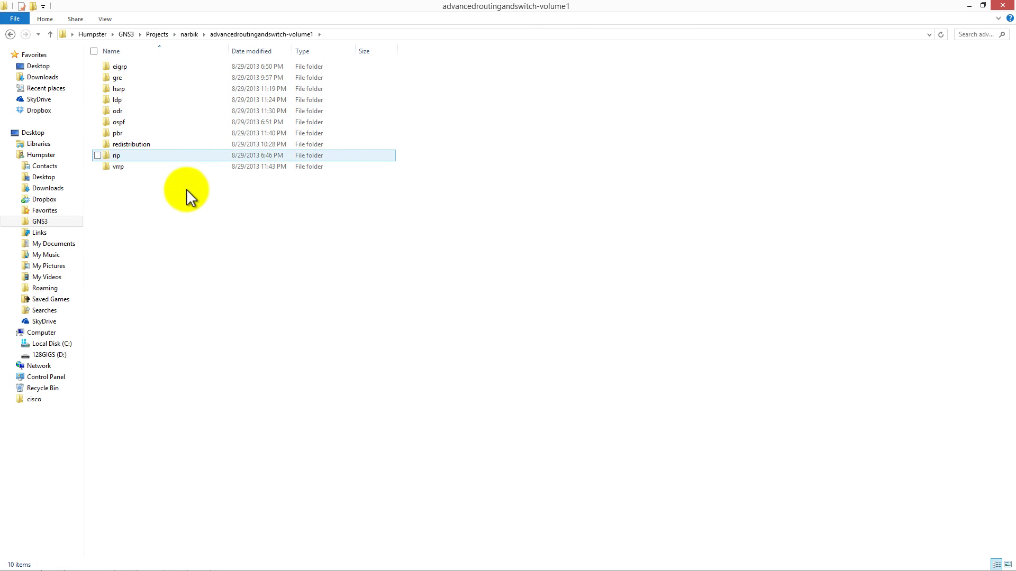
{"action": "double_click", "coordinate": [172, 154]}
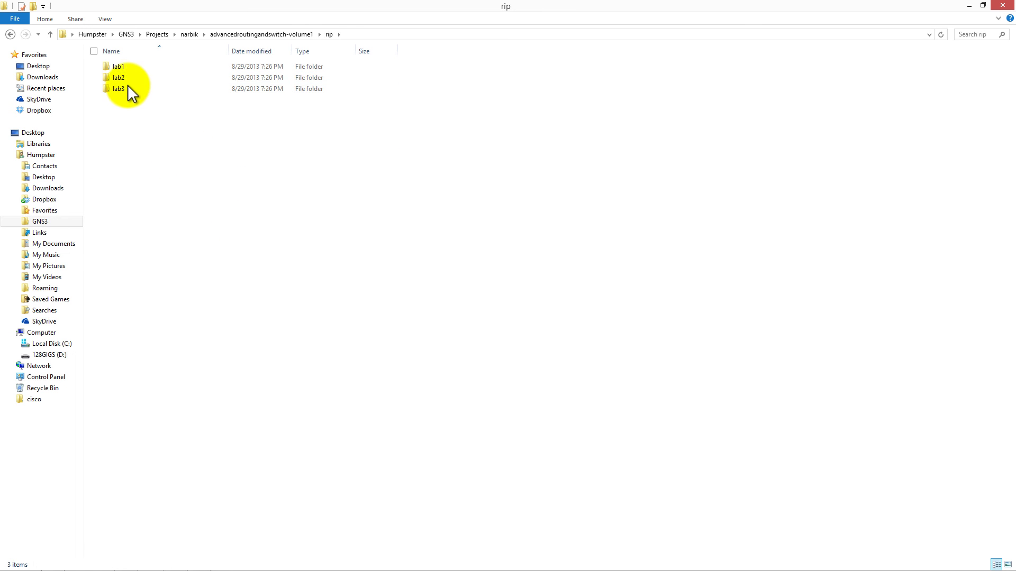
{"action": "double_click", "coordinate": [119, 67]}
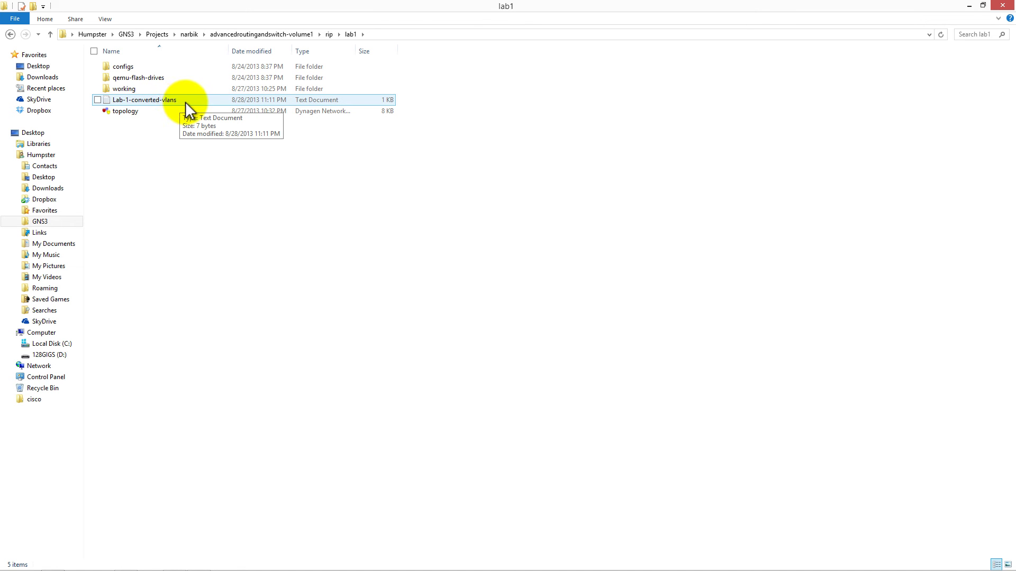
Open and close the Lab-1-converted-vlans text file twice to review it
{"action": "double_click", "coordinate": [185, 101]}
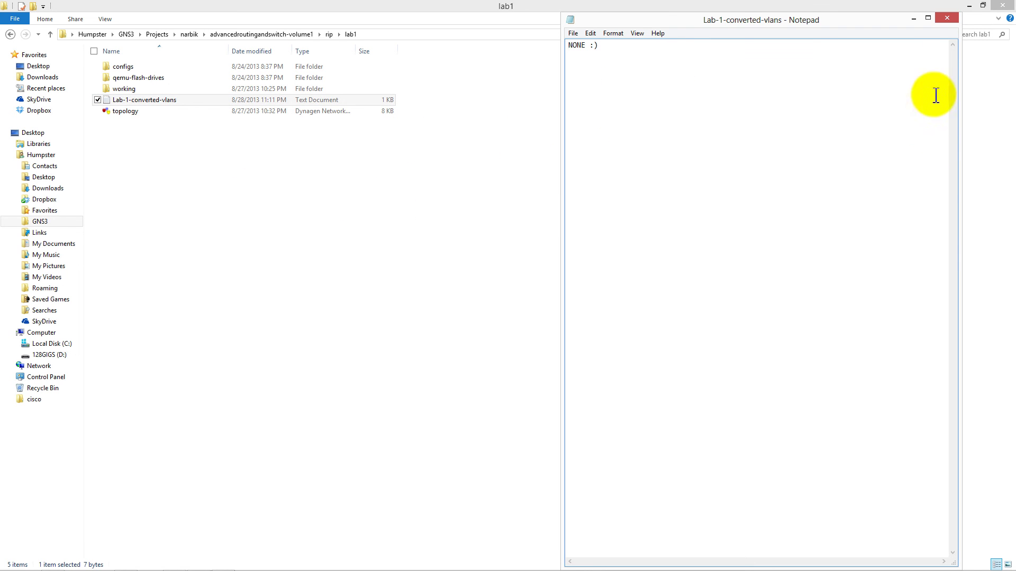
{"action": "left_click", "coordinate": [947, 18]}
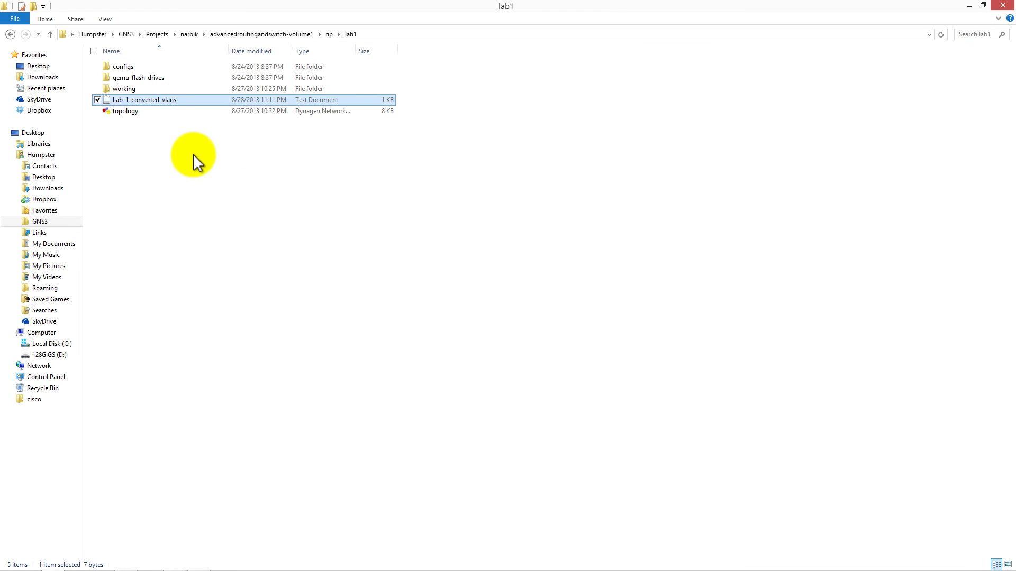
{"action": "double_click", "coordinate": [163, 99]}
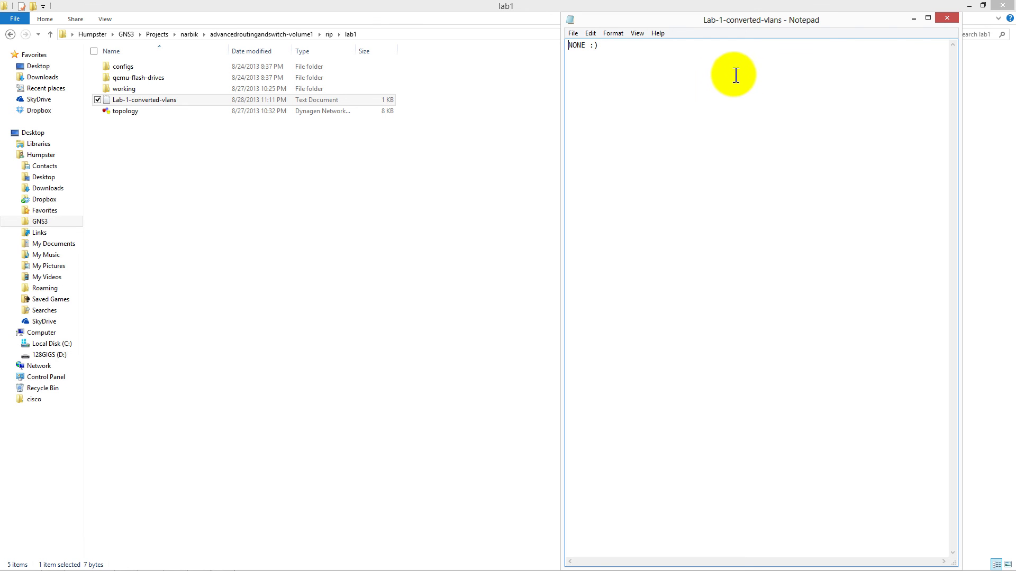
{"action": "left_click", "coordinate": [946, 18]}
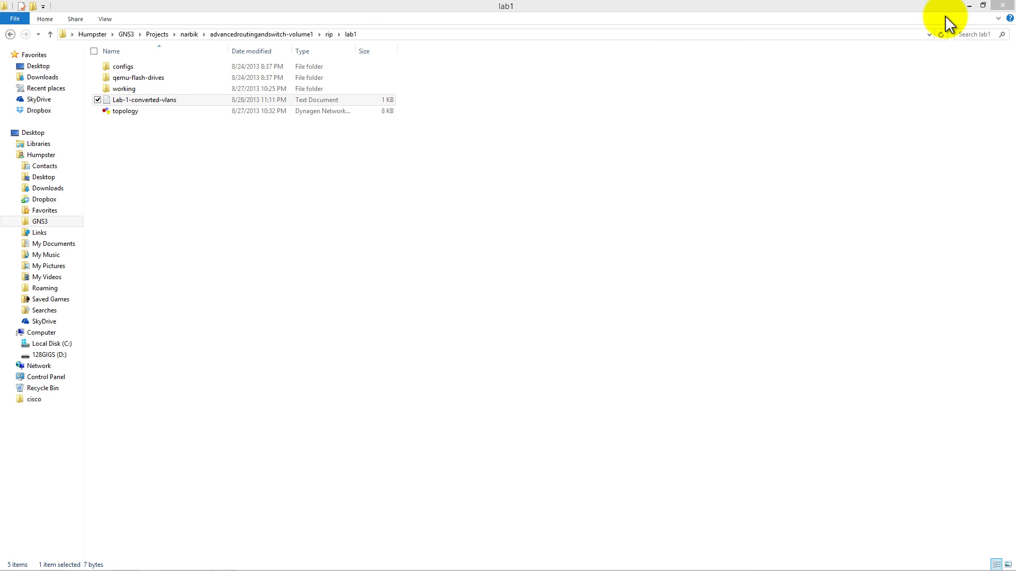
Look inside lab1's working and qemu-flash-drives folders, returning to lab1 each time
{"action": "left_click", "coordinate": [135, 91]}
{"action": "double_click", "coordinate": [135, 90]}
{"action": "key", "text": "BackSpace"}
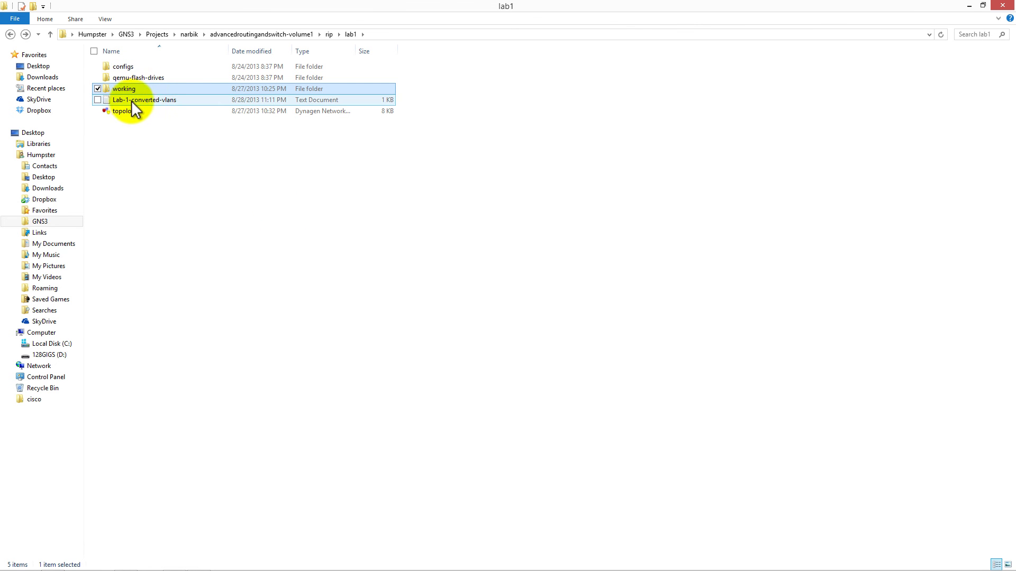
{"action": "left_click", "coordinate": [151, 78]}
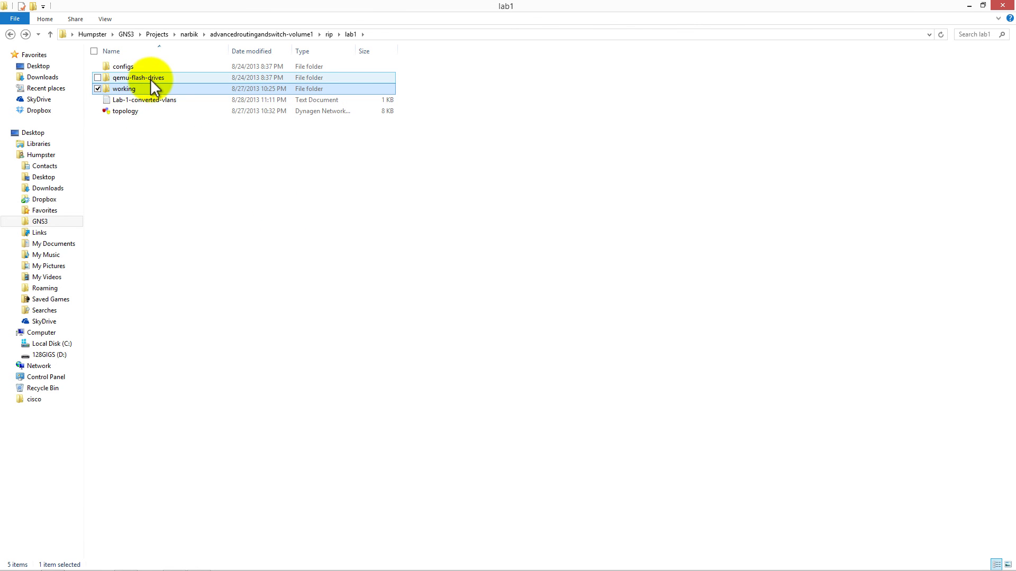
{"action": "double_click", "coordinate": [144, 78]}
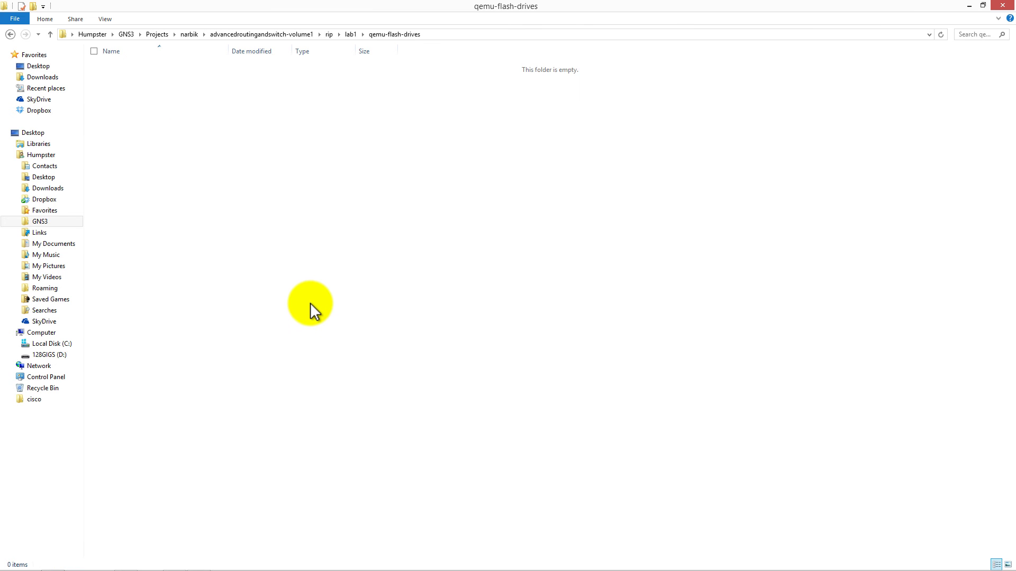
{"action": "key", "text": "BackSpace"}
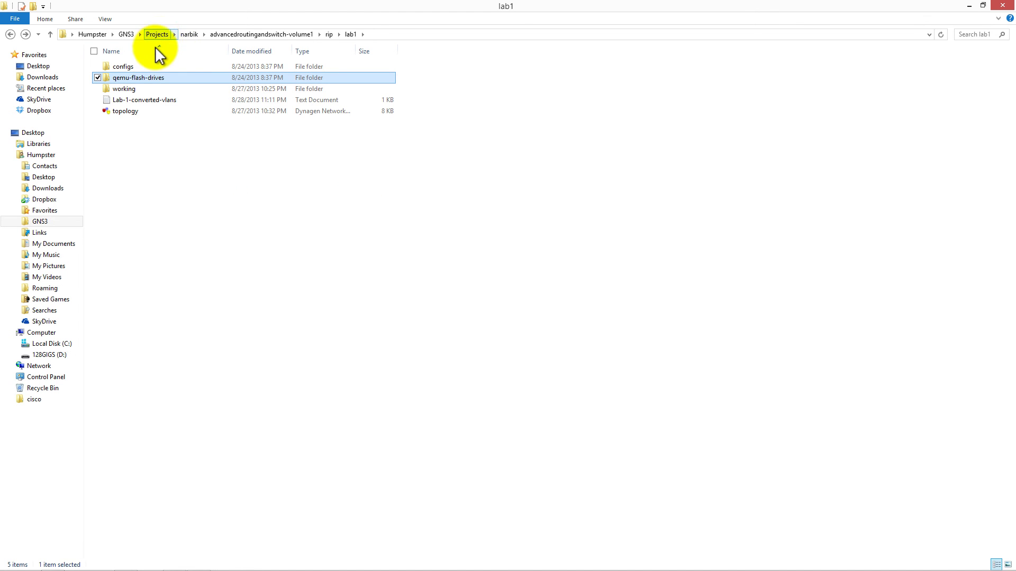
View R1.cfg from lab1's configs folder in Notepad++, then go back up toward the narbik folder
{"action": "double_click", "coordinate": [122, 68]}
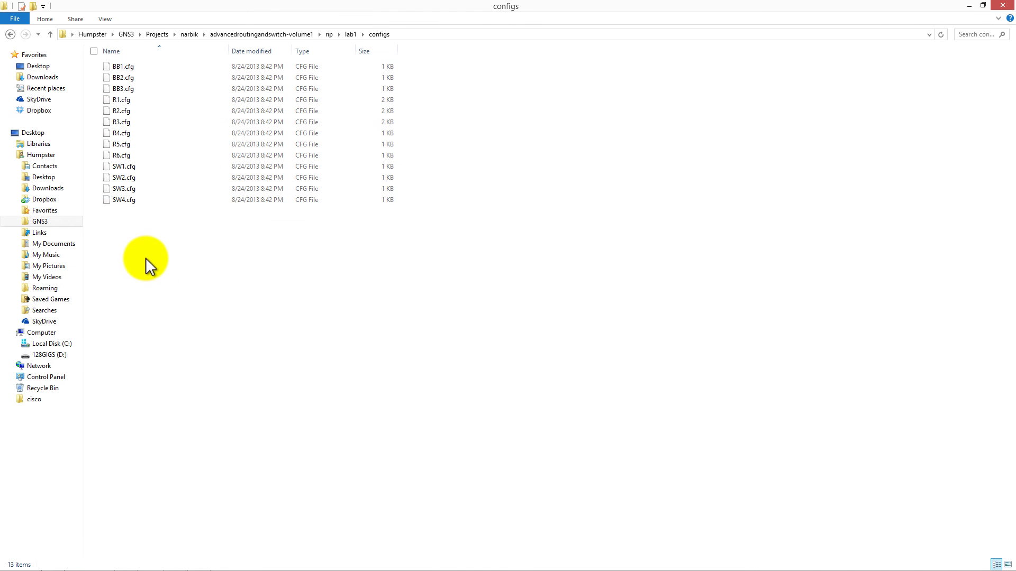
{"action": "right_click", "coordinate": [116, 101]}
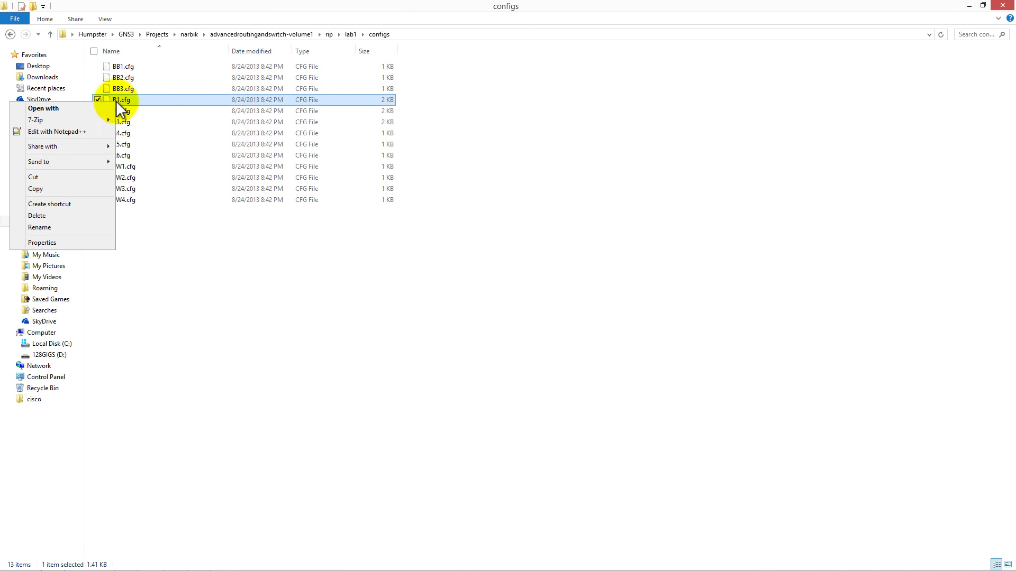
{"action": "left_click", "coordinate": [72, 132]}
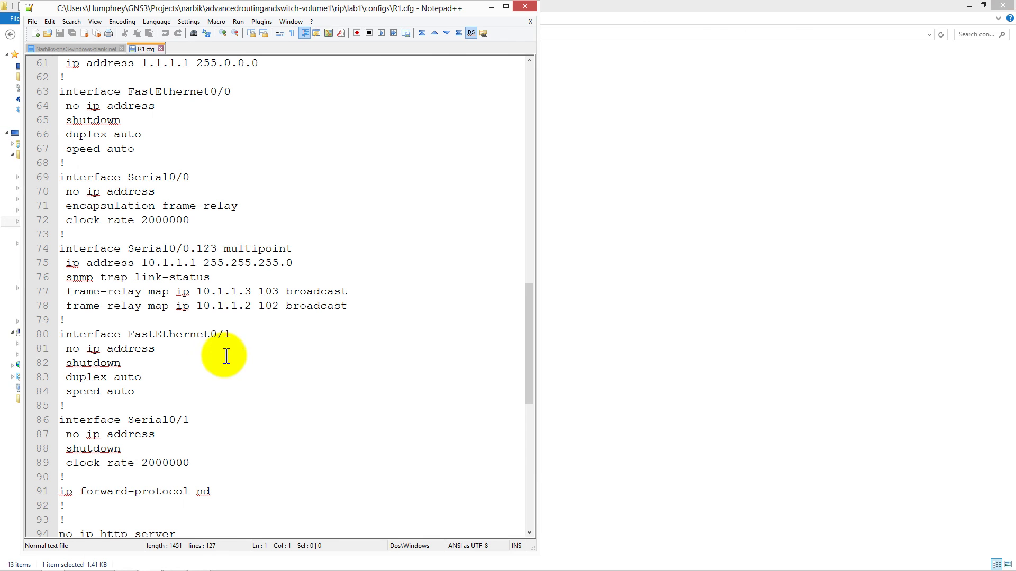
{"action": "left_click", "coordinate": [524, 5]}
{"action": "key", "text": "BackSpace"}
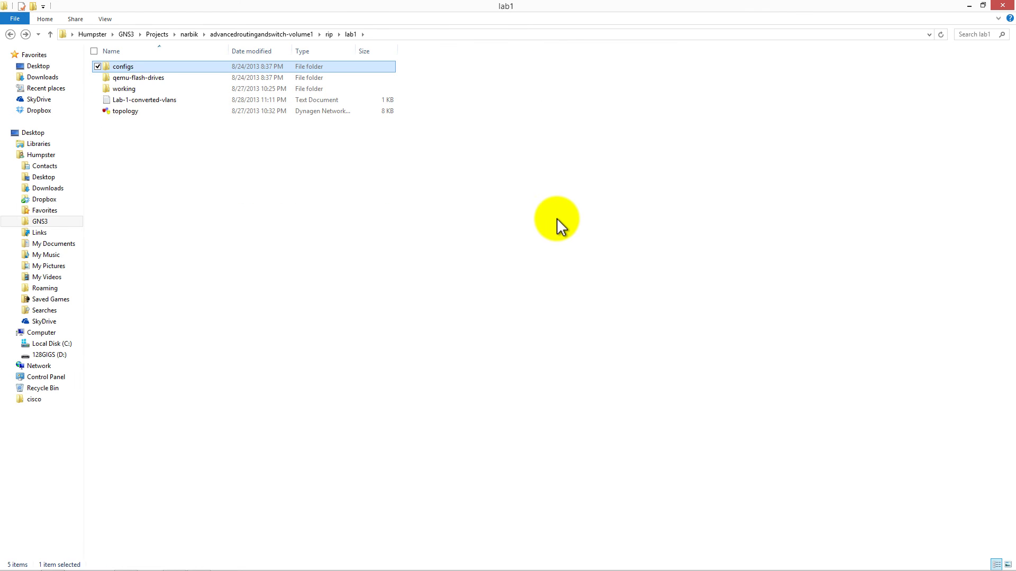
{"action": "key", "text": "BackSpace"}
{"action": "key", "text": "BackSpace"}
{"action": "key", "text": "BackSpace"}
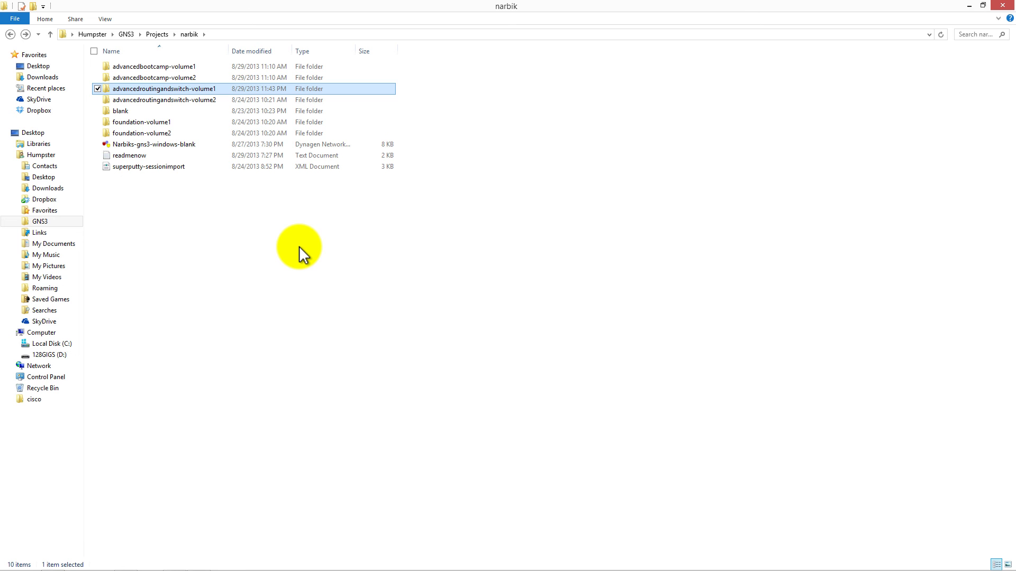
Open Narbiks-gns3-windows-blank.net in GNS3 and inspect its routers and links
{"action": "double_click", "coordinate": [183, 146]}
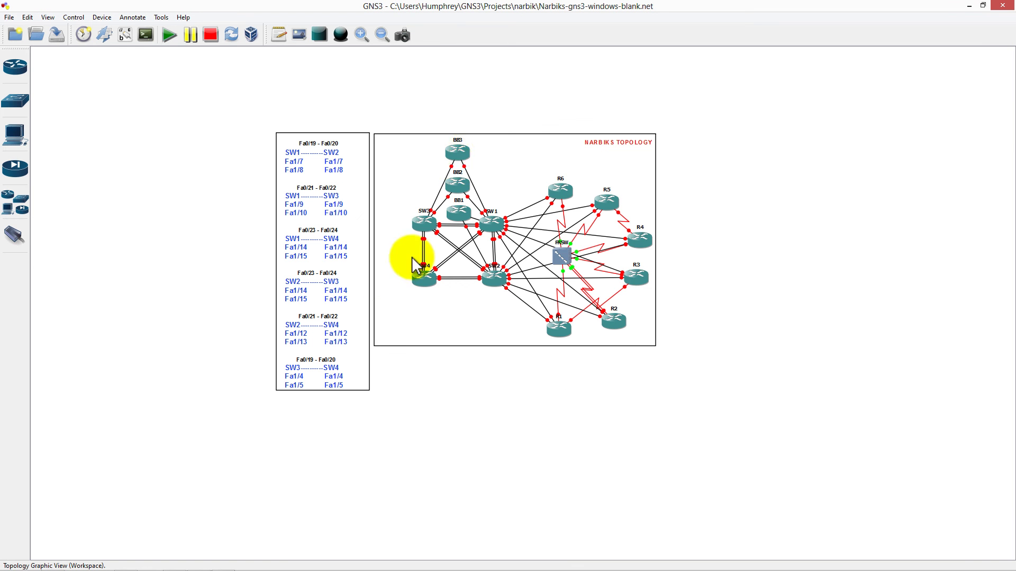
{"action": "mouse_move", "coordinate": [458, 165]}
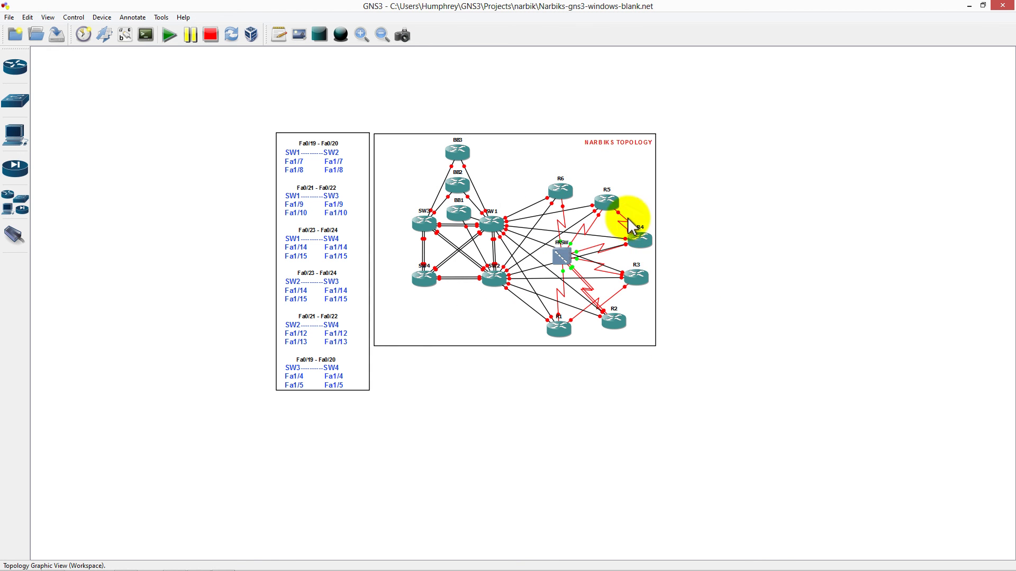
{"action": "mouse_move", "coordinate": [609, 213]}
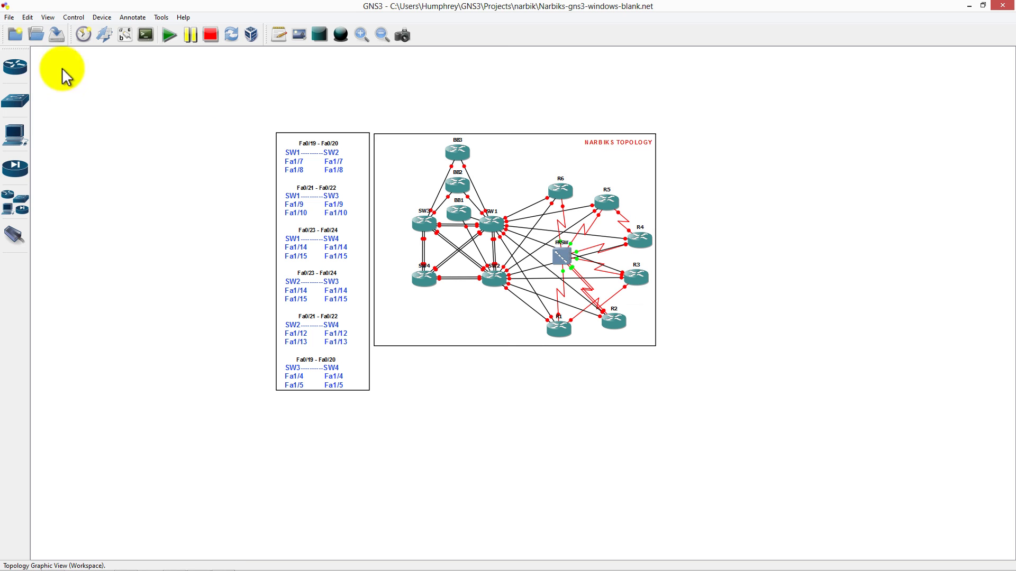
Review the preconfigured terminal programs in Preferences' Terminal Settings, leaving them unchanged
{"action": "left_click", "coordinate": [27, 17]}
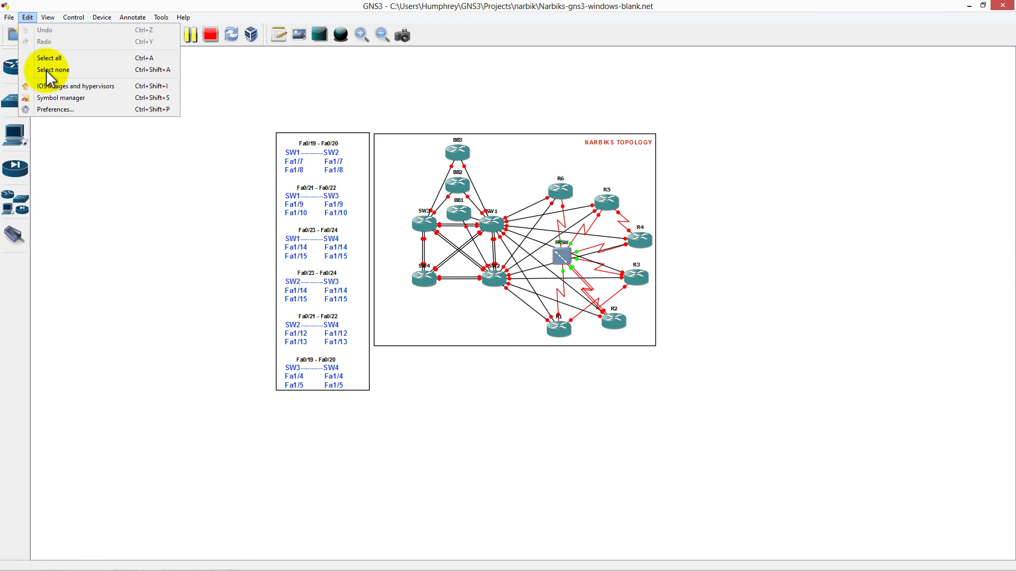
{"action": "left_click", "coordinate": [56, 109]}
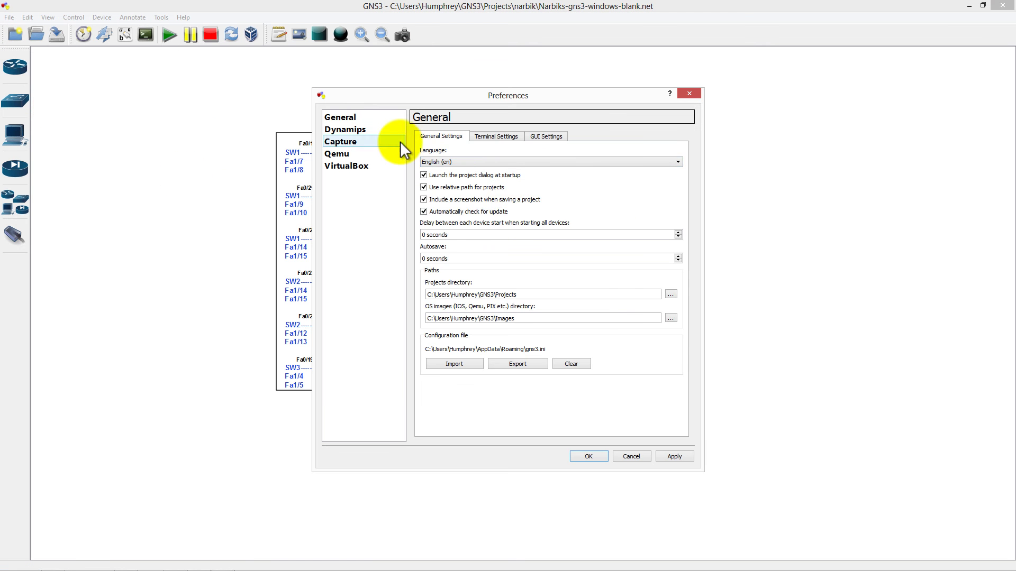
{"action": "left_click", "coordinate": [484, 136]}
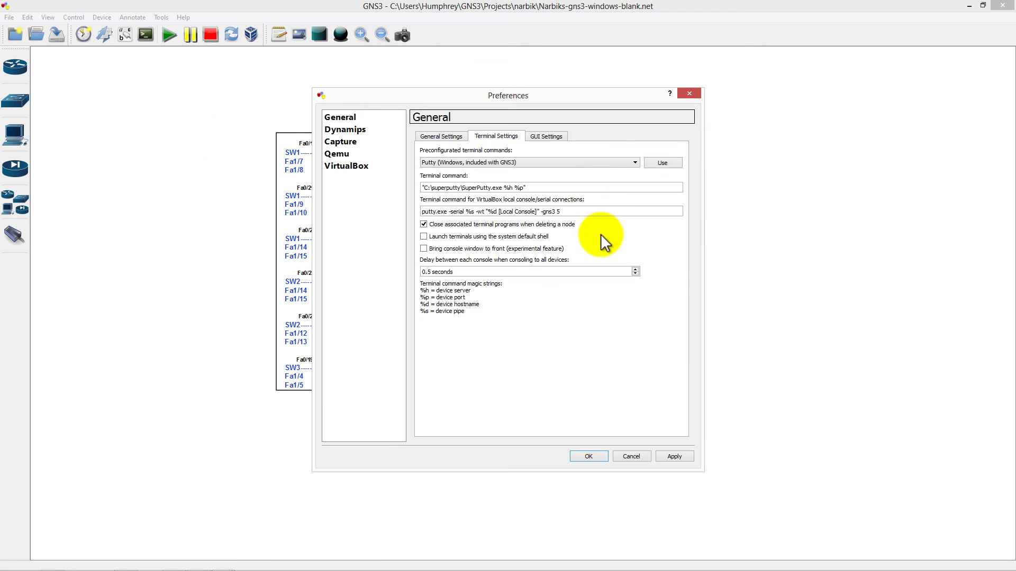
{"action": "left_click", "coordinate": [636, 162]}
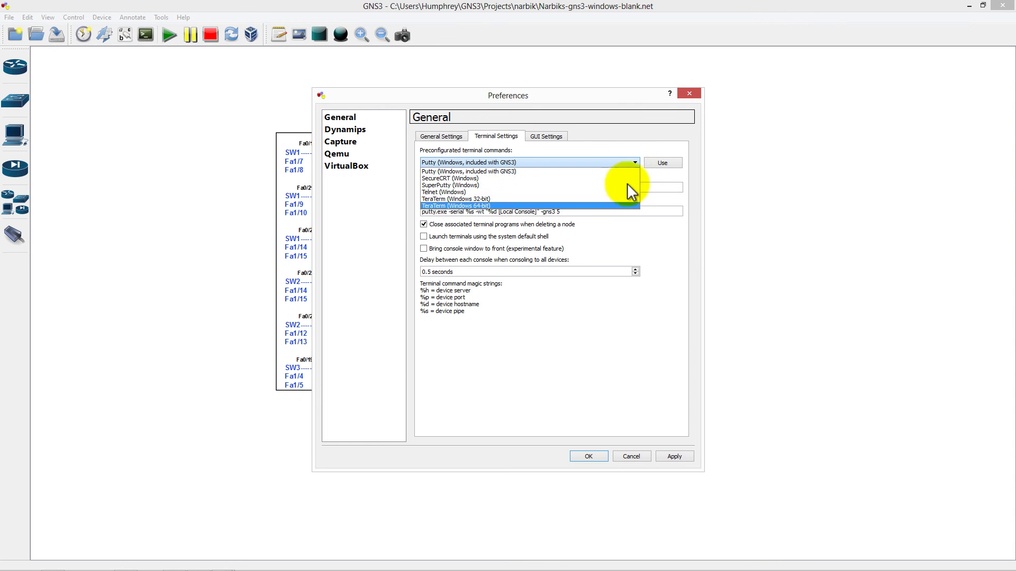
{"action": "left_click", "coordinate": [631, 456]}
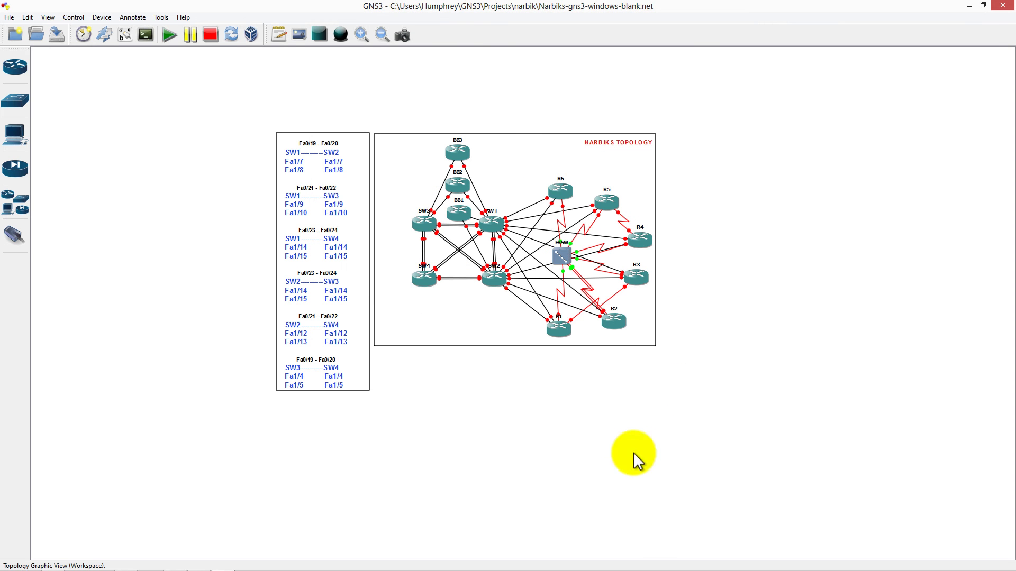
Check the Start Console options, then quit GNS3 without saving the topology
{"action": "left_click", "coordinate": [152, 37]}
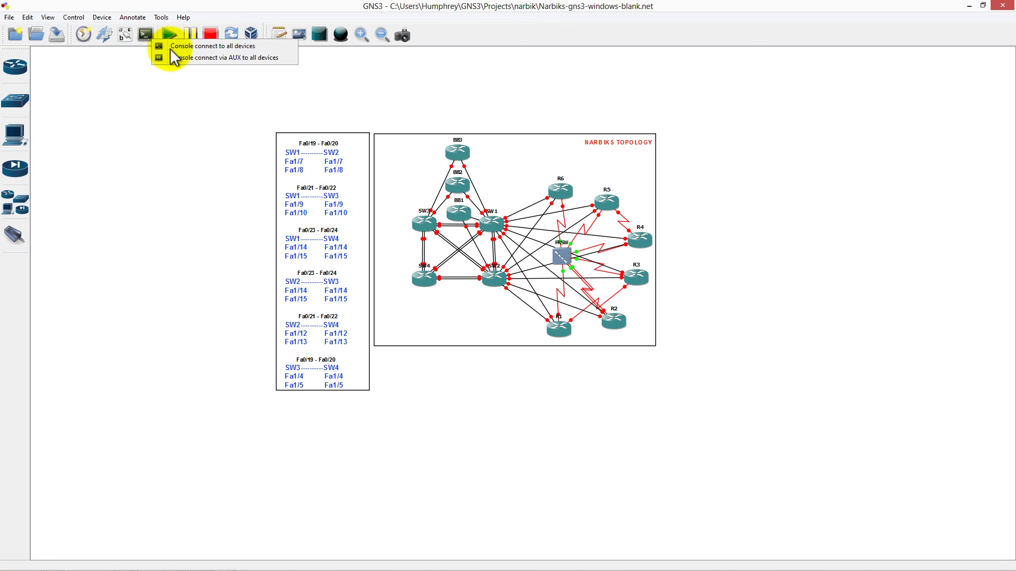
{"action": "left_click", "coordinate": [209, 152]}
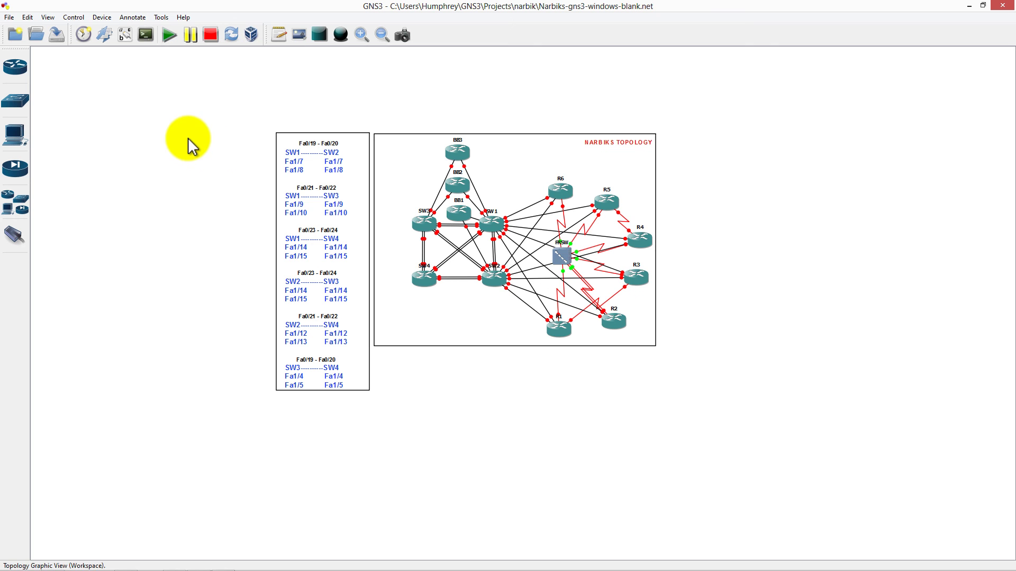
{"action": "left_click", "coordinate": [1003, 6]}
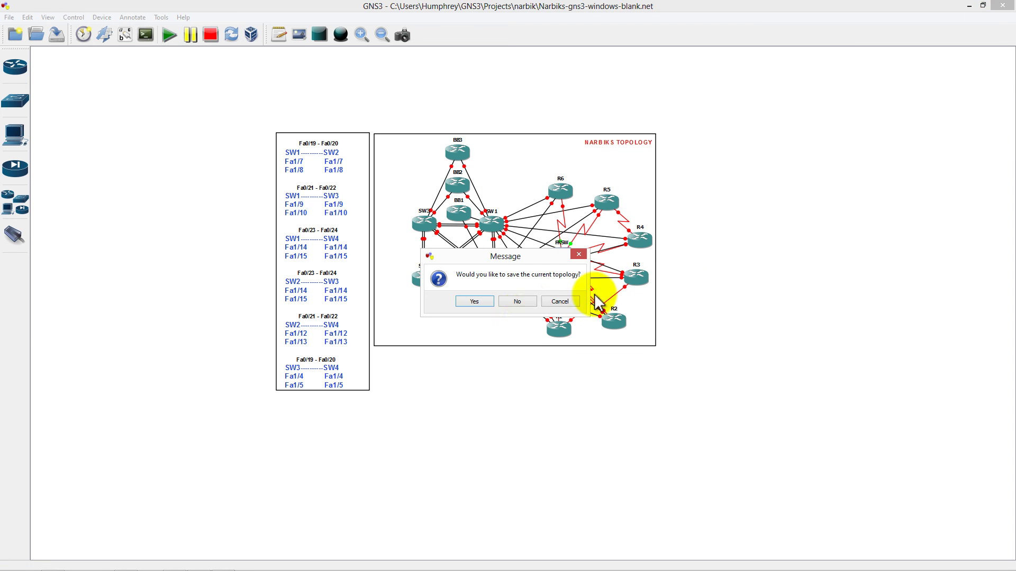
{"action": "left_click", "coordinate": [530, 310]}
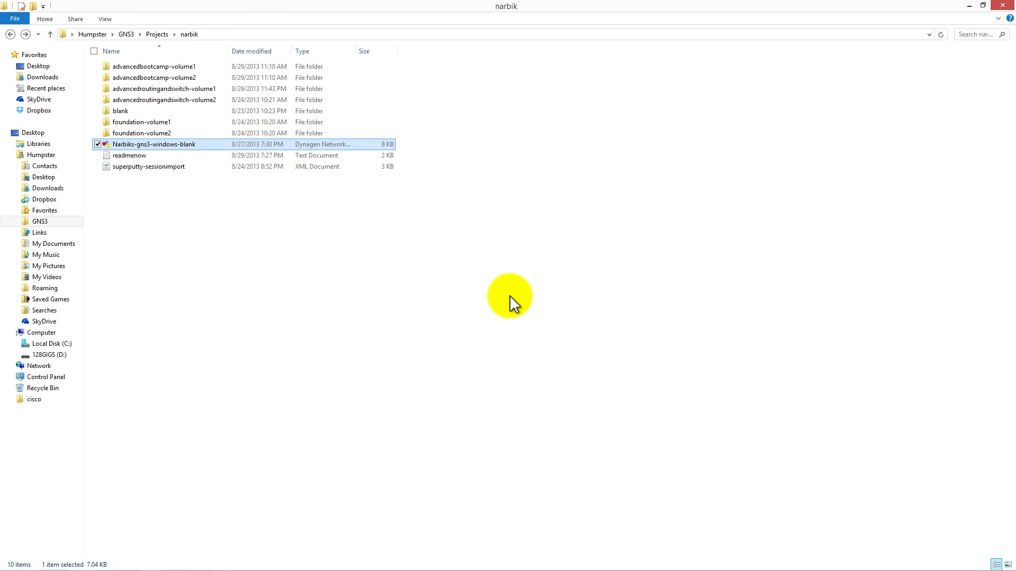
Deselect the Narbik topology file in the narbik folder
{"action": "left_click", "coordinate": [503, 294]}
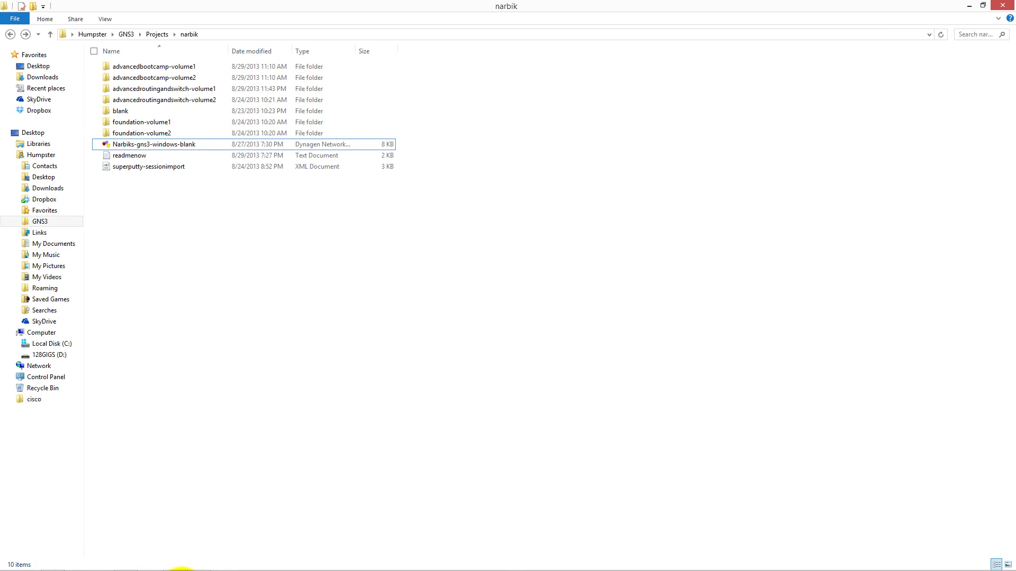
{"action": "mouse_move", "coordinate": [127, 562]}
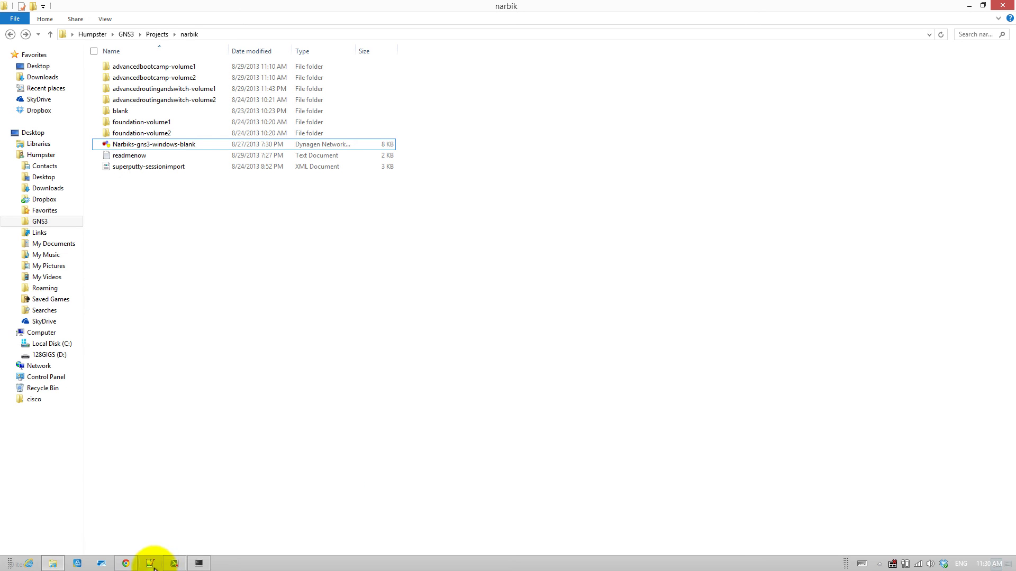
Switch to Chrome and return from the Narbik GNS3 page to the routergods.com home page
{"action": "left_click", "coordinate": [133, 562]}
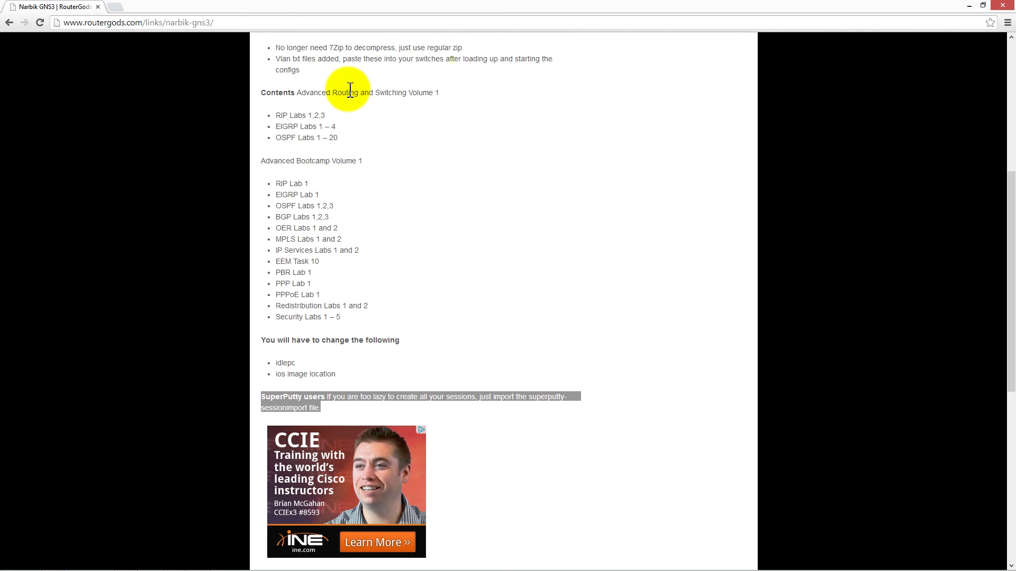
{"action": "scroll", "coordinate": [208, 110], "scroll_direction": "up", "scroll_amount": 6}
{"action": "left_click", "coordinate": [276, 73]}
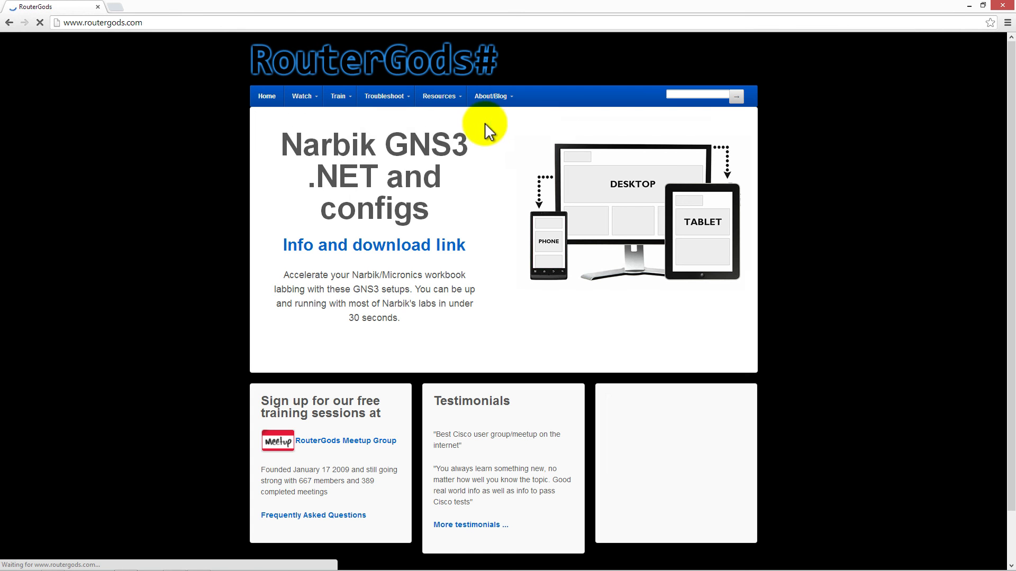
{"action": "mouse_move", "coordinate": [450, 101]}
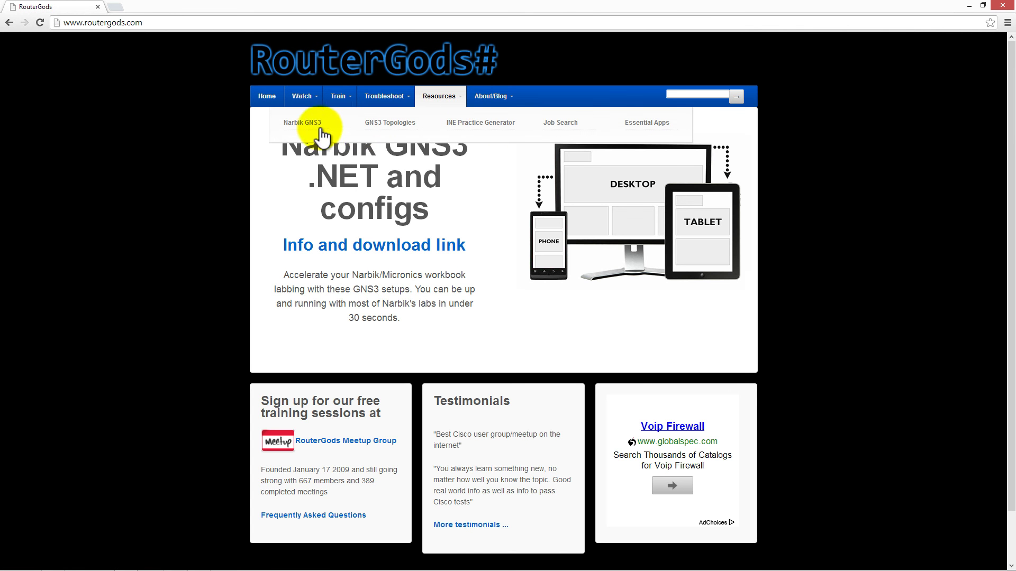